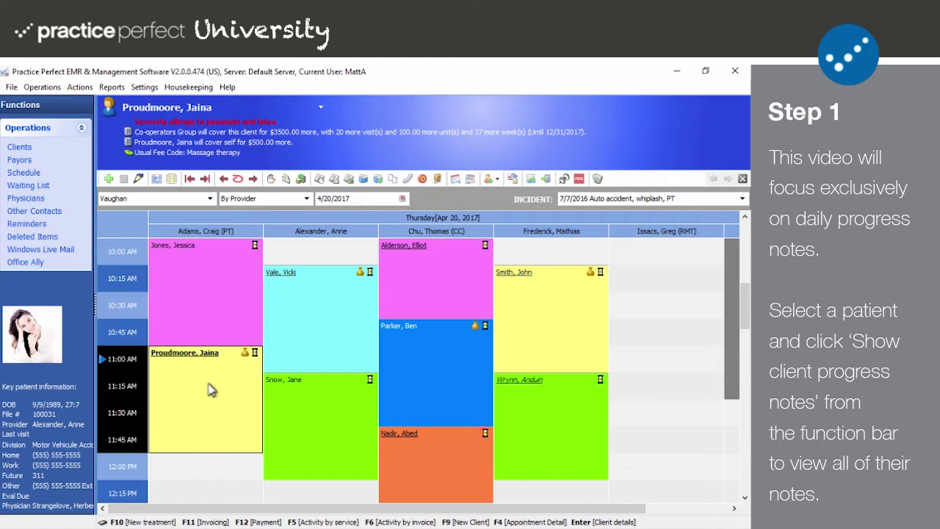
# Step: Select the 11:00 AM client's appointment on the April 20, 2017 schedule
pyautogui.click(209, 389)
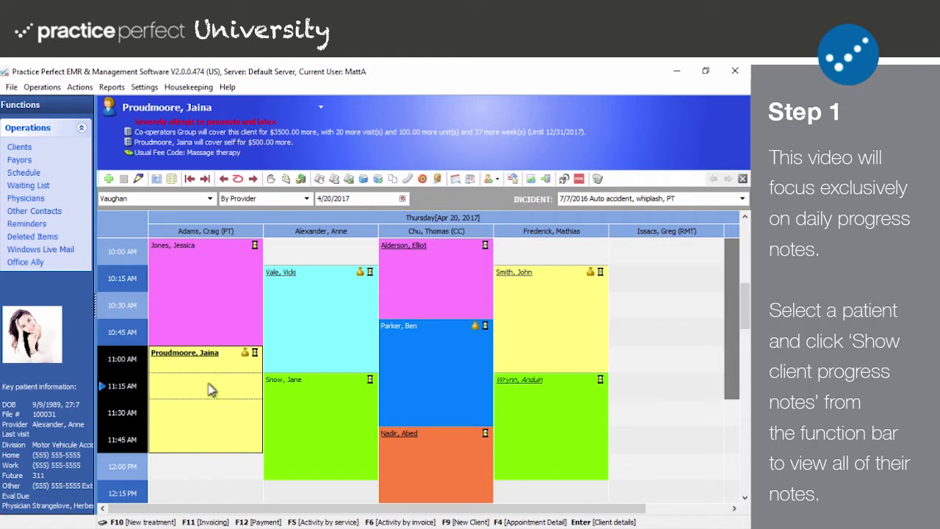
pyautogui.click(378, 180)
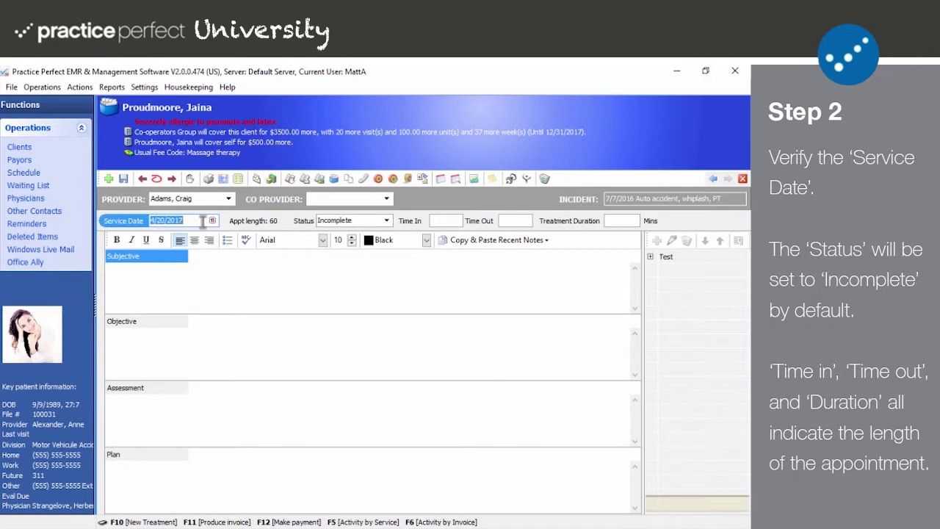
pyautogui.click(212, 221)
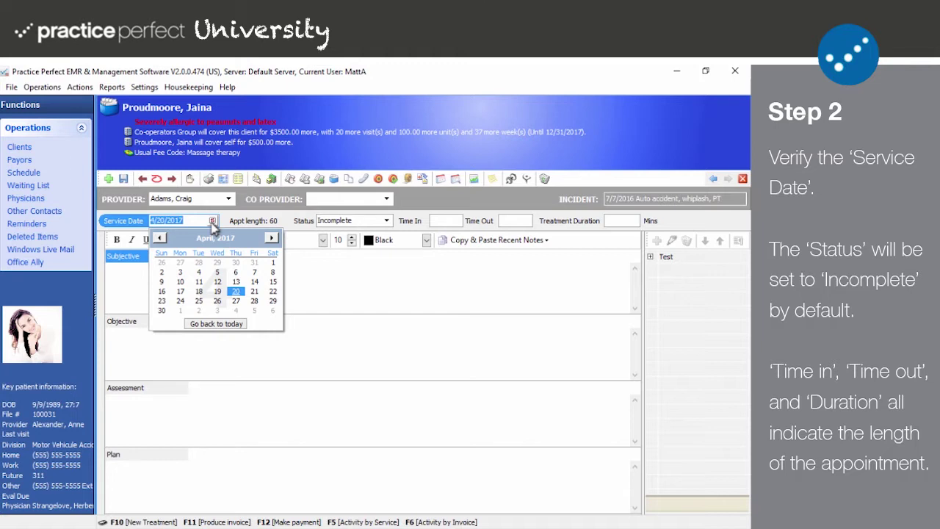
pyautogui.click(211, 222)
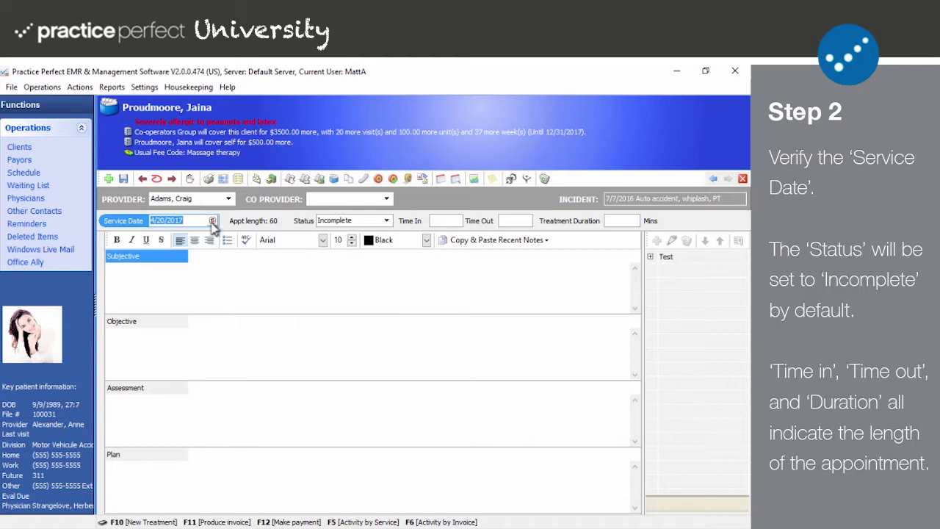
pyautogui.press('Tab')
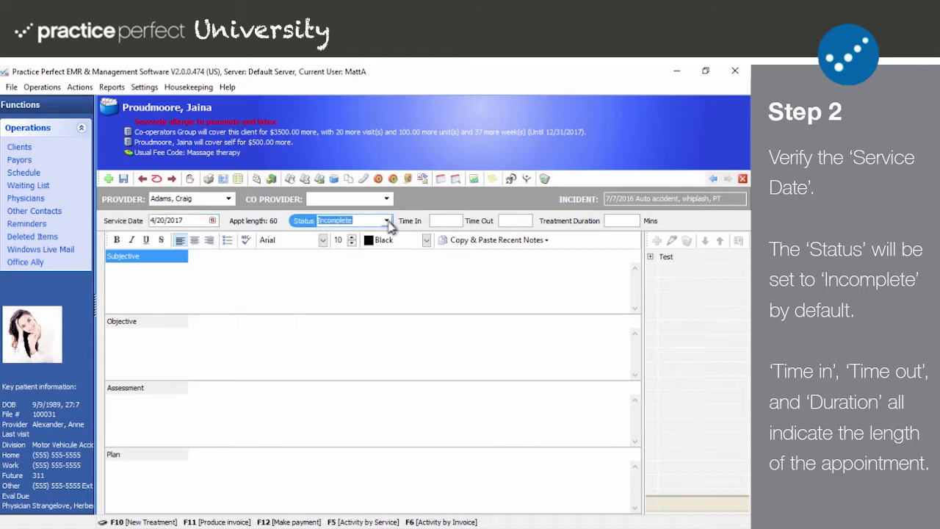
pyautogui.click(387, 221)
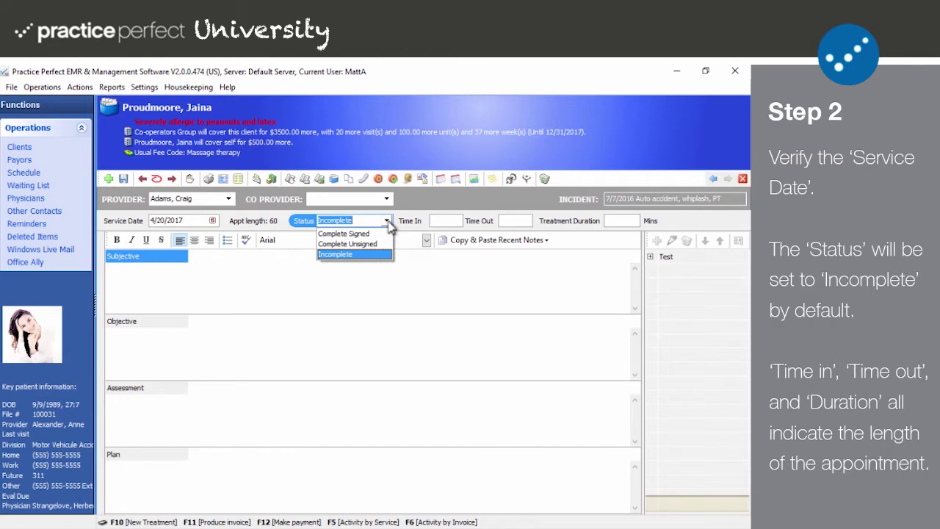
pyautogui.click(388, 224)
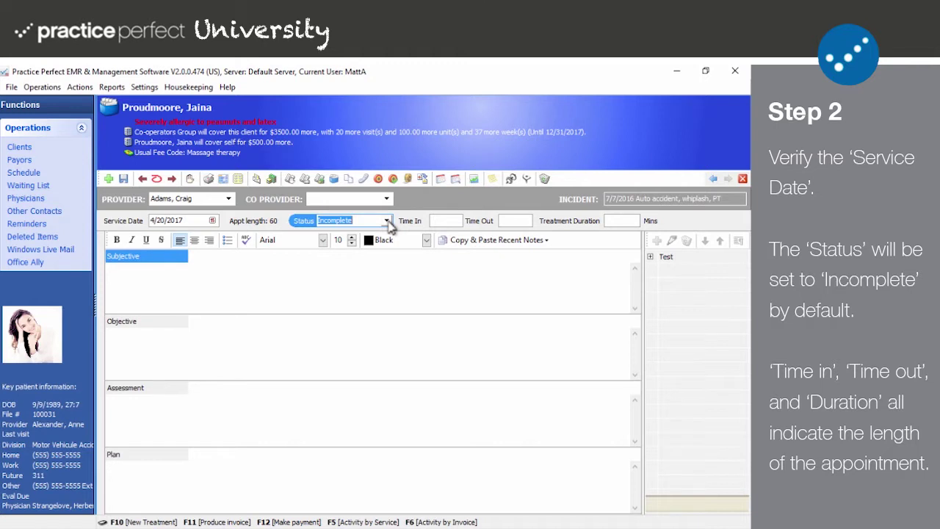
# Step: Enter Time In 10:20, Time Out 11:20 and a 60-minute treatment duration
pyautogui.click(445, 222)
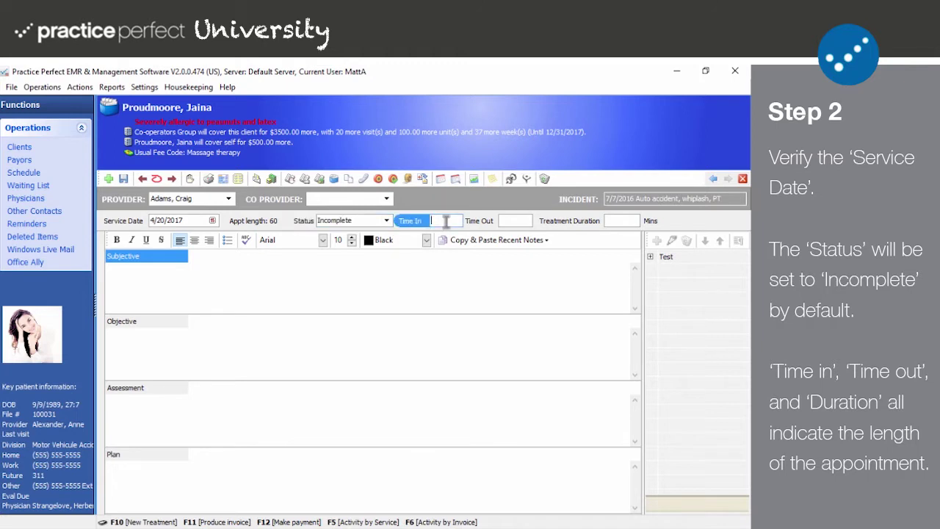
pyautogui.click(506, 222)
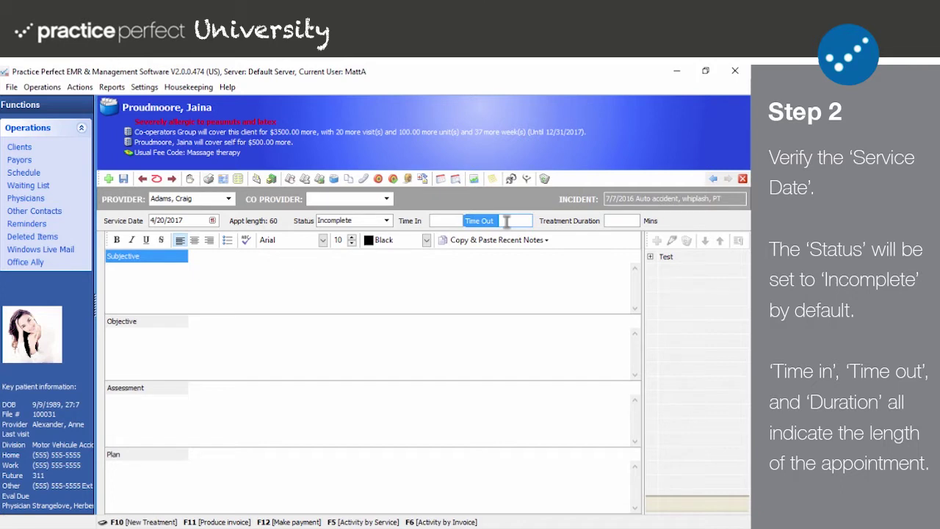
pyautogui.click(445, 223)
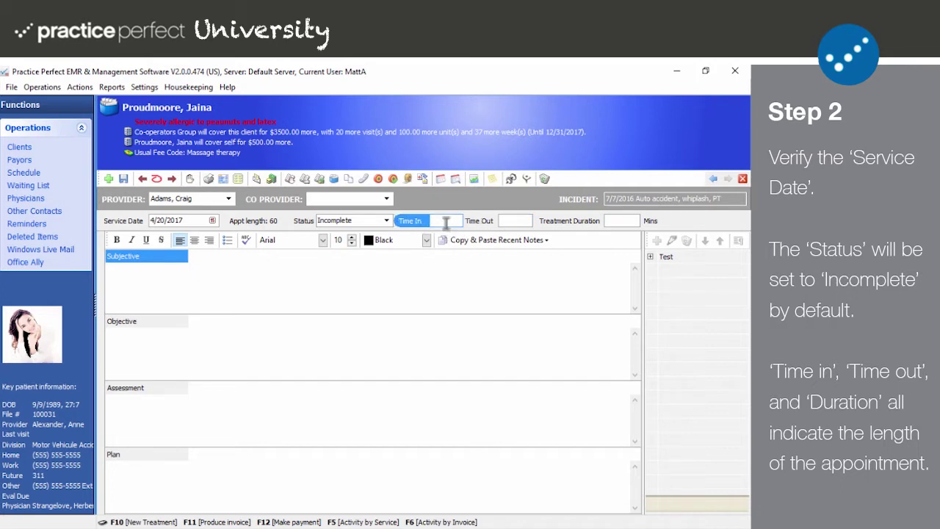
pyautogui.write('1020')
pyautogui.press('Tab')
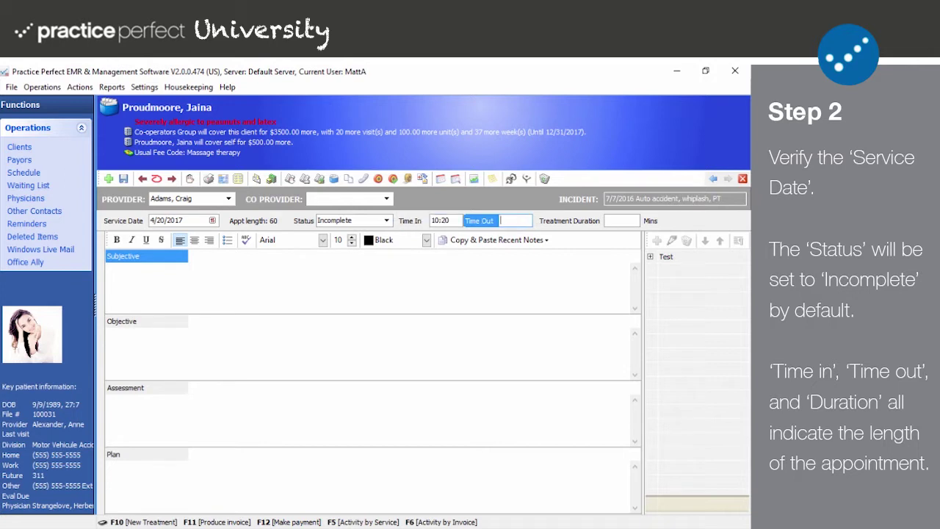
pyautogui.write('1120')
pyautogui.press('Tab')
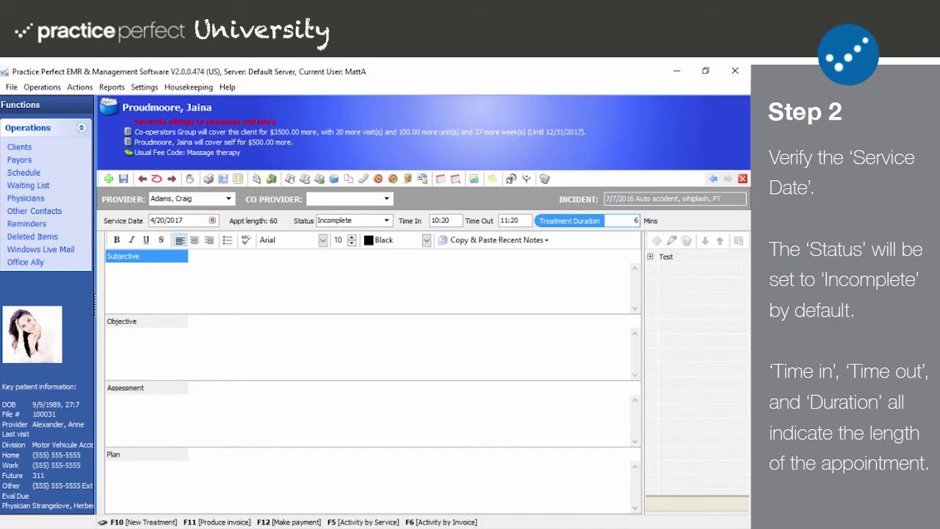
pyautogui.write('0')
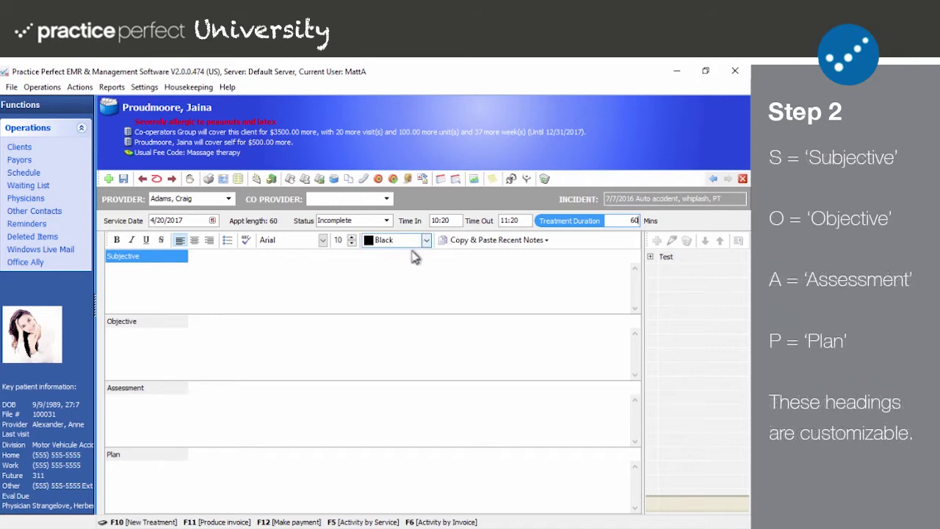
# Step: Look through the Objective, Assessment and Plan sections and the Settings menu without changing anything
pyautogui.click(361, 351)
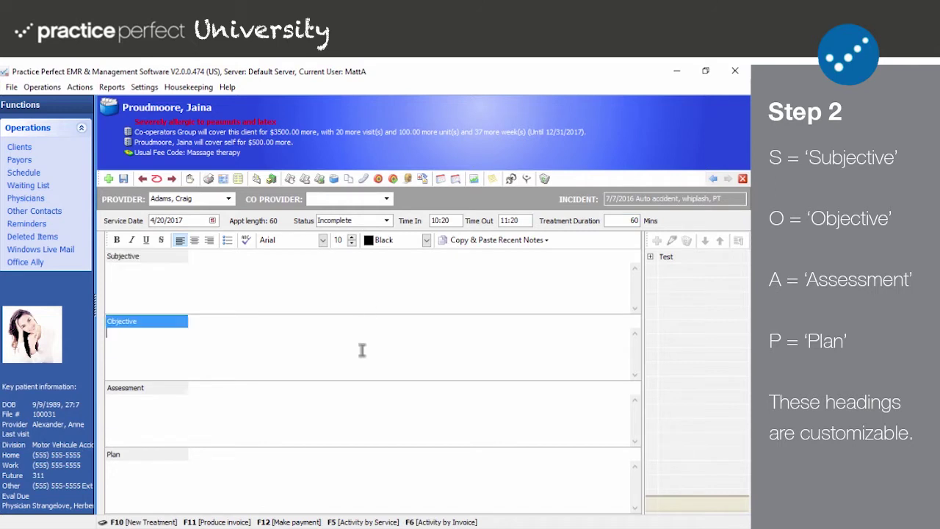
pyautogui.click(356, 406)
pyautogui.click(344, 482)
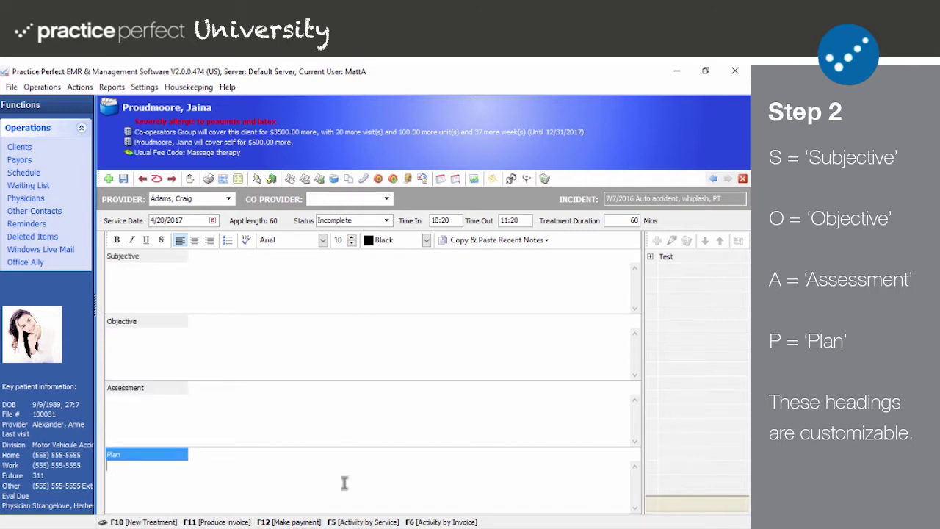
pyautogui.click(331, 284)
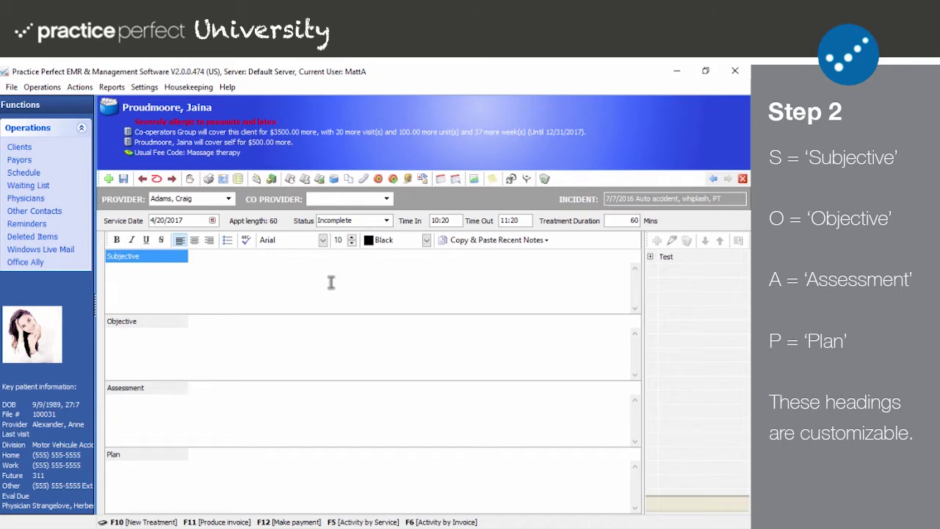
pyautogui.click(147, 87)
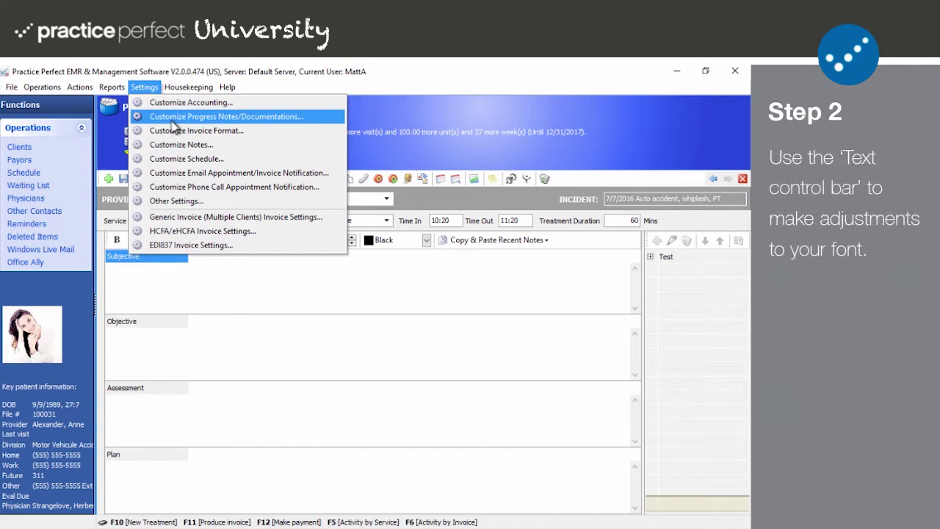
pyautogui.click(410, 307)
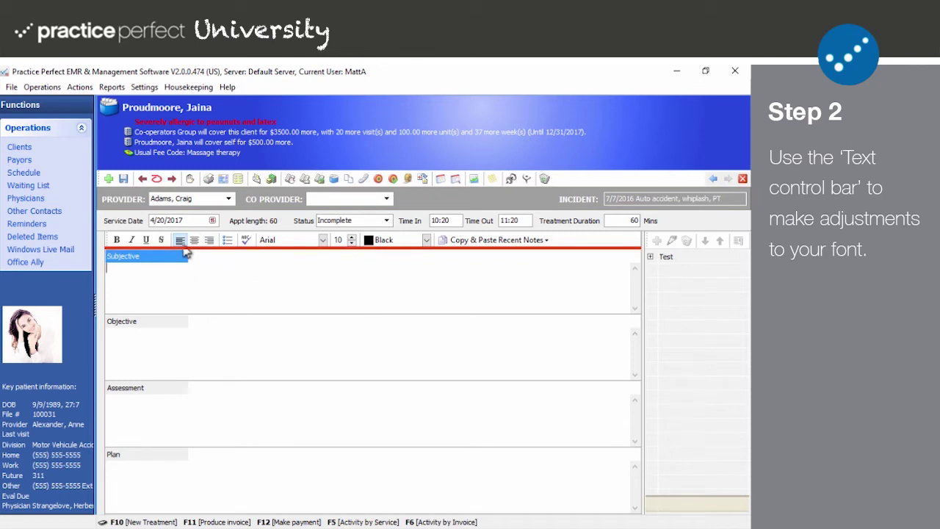
# Step: Keep Arial as the note font and insert the 11/1/2016 back-pain note into Subjective
pyautogui.click(322, 241)
pyautogui.click(322, 242)
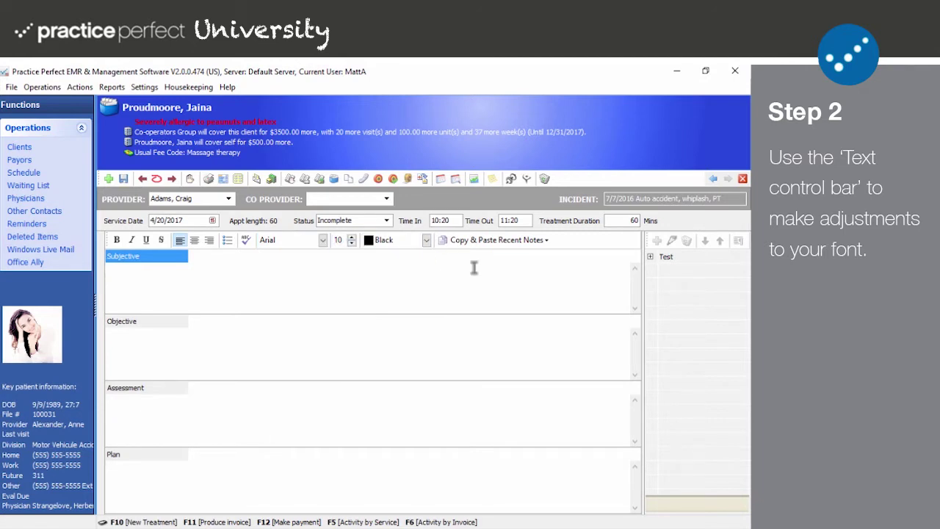
pyautogui.click(543, 245)
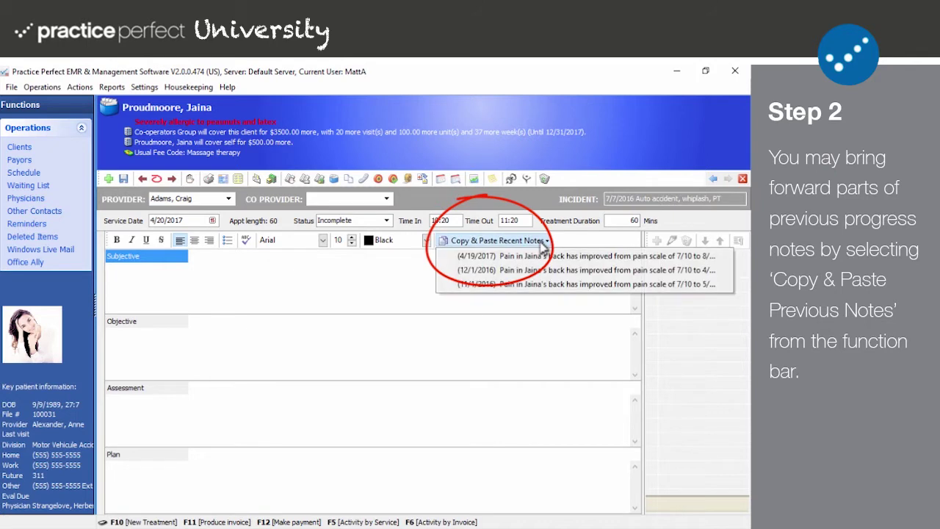
pyautogui.click(536, 285)
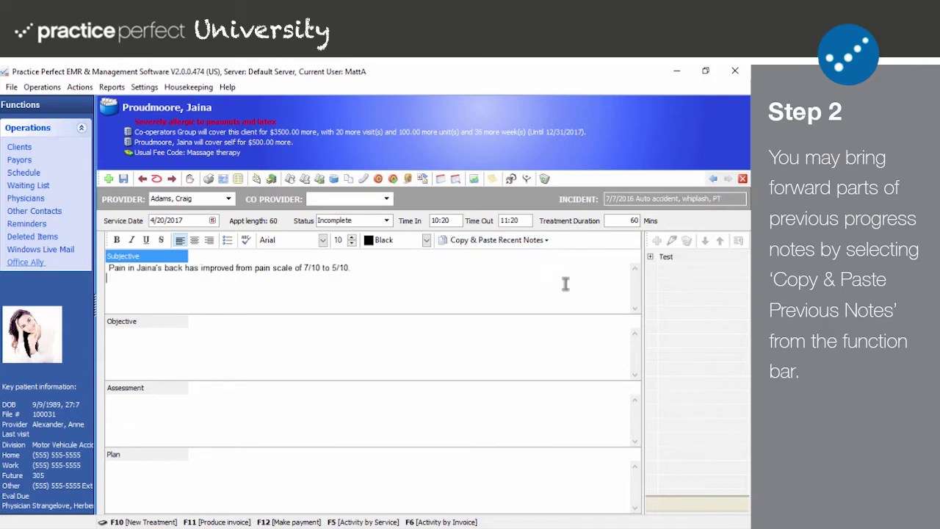
# Step: Offer 5 previous notes, auto-bring-forward the entire previous note, then clear the Subjective text
pyautogui.click(145, 88)
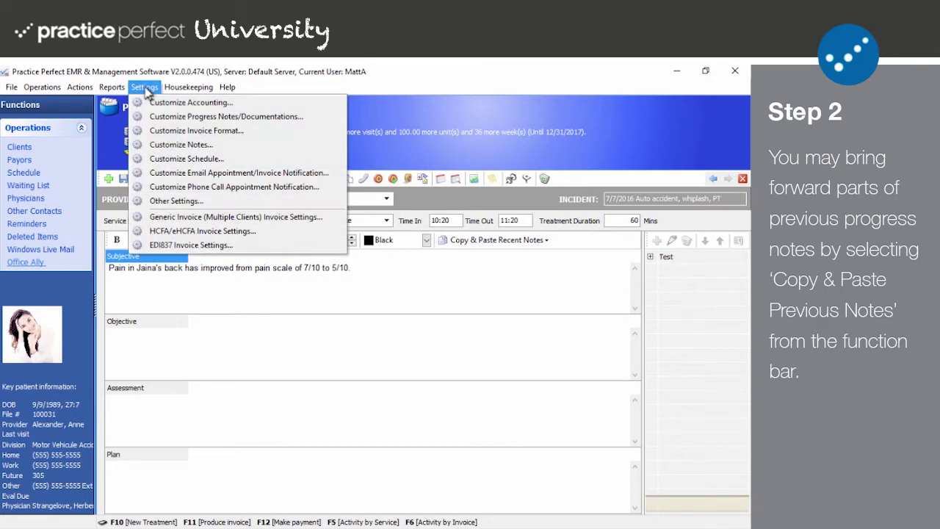
pyautogui.click(180, 117)
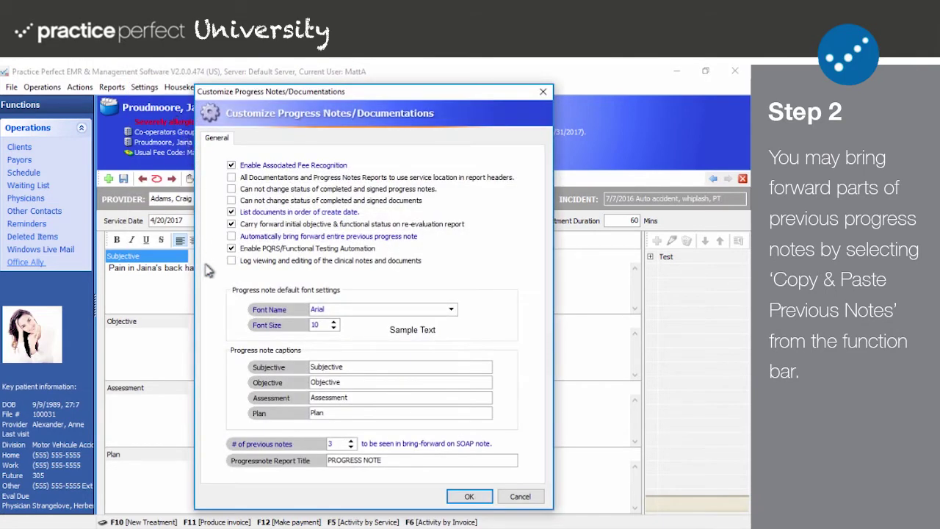
pyautogui.click(352, 441)
pyautogui.click(352, 442)
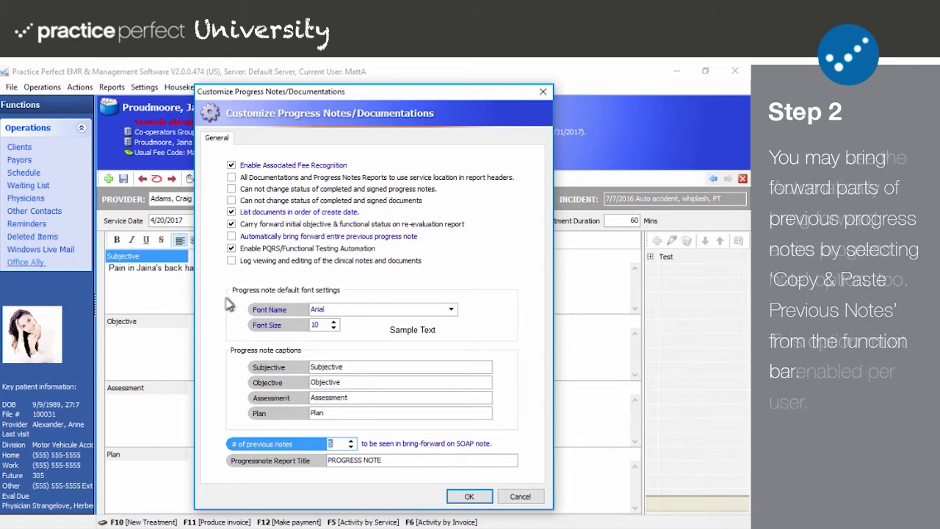
pyautogui.click(232, 236)
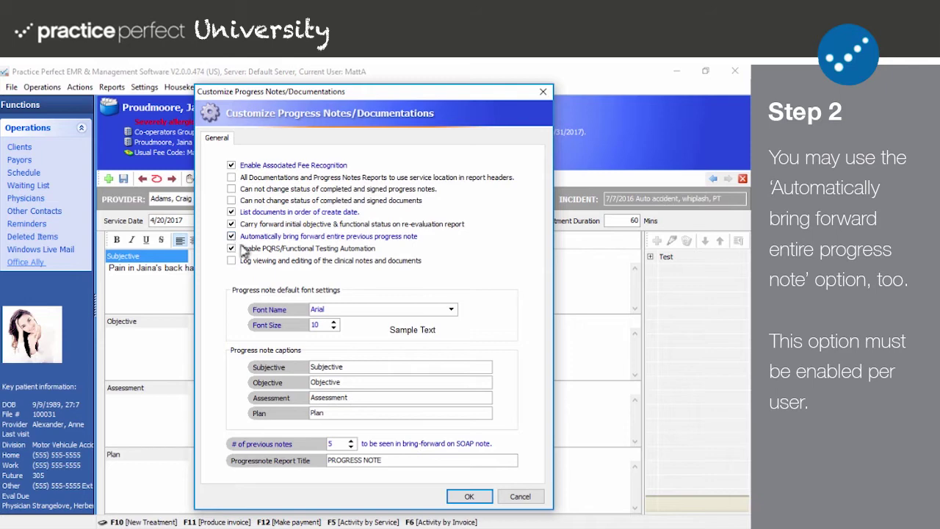
pyautogui.click(479, 499)
pyautogui.press('Delete')
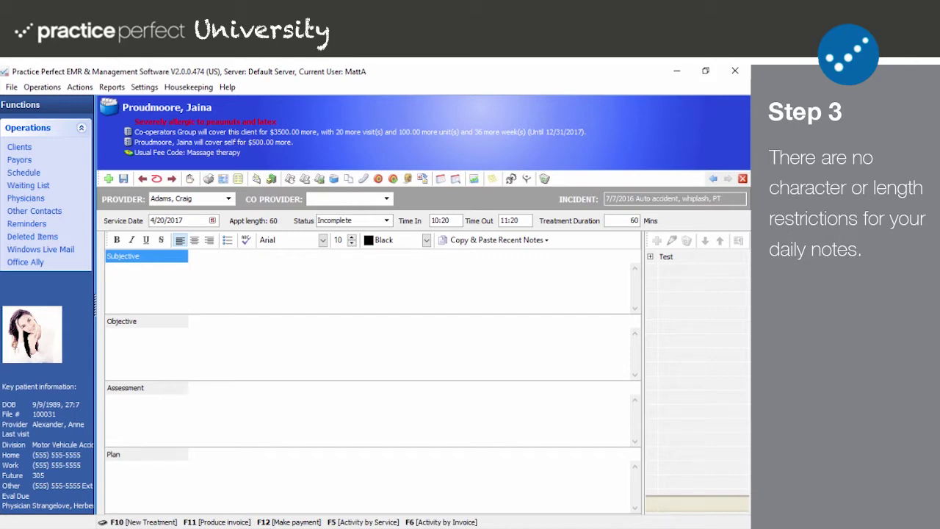
# Step: Write 'The patient claims that the pain in their back is persisting.' in Subjective and select it
pyautogui.write('The patie')
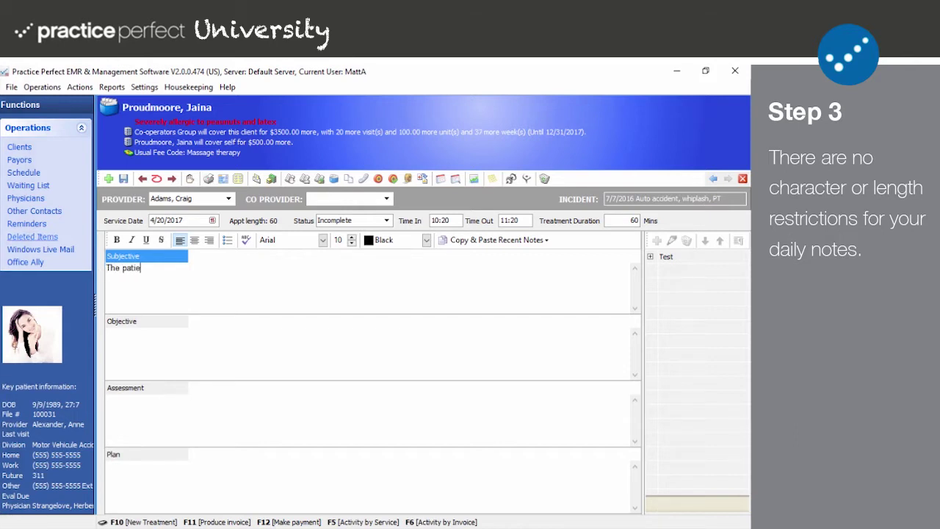
pyautogui.write('nt claims that the pain')
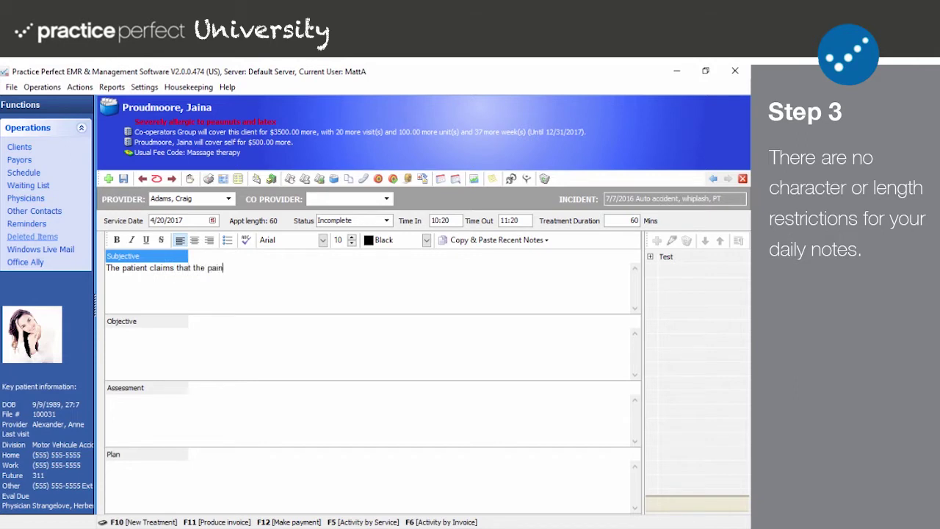
pyautogui.write(' in their back is persisting.')
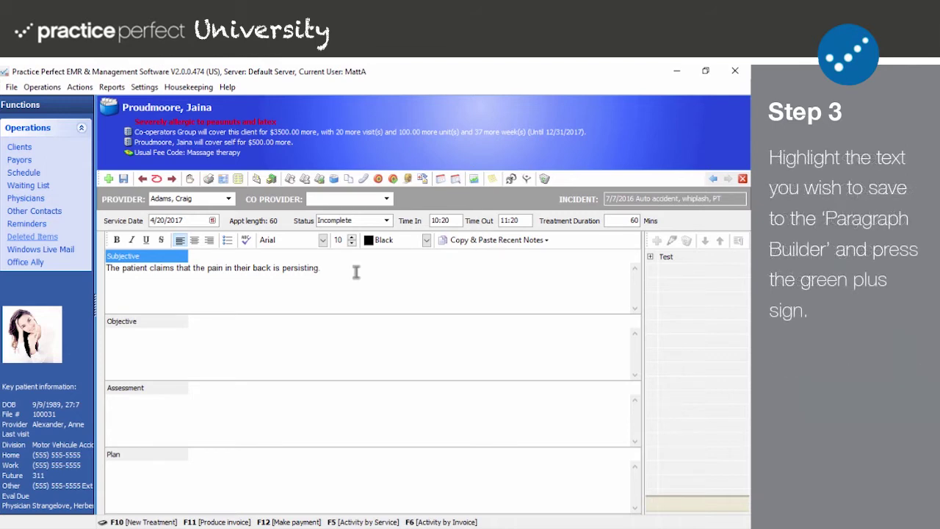
pyautogui.moveTo(320, 268); pyautogui.dragTo(122, 259)
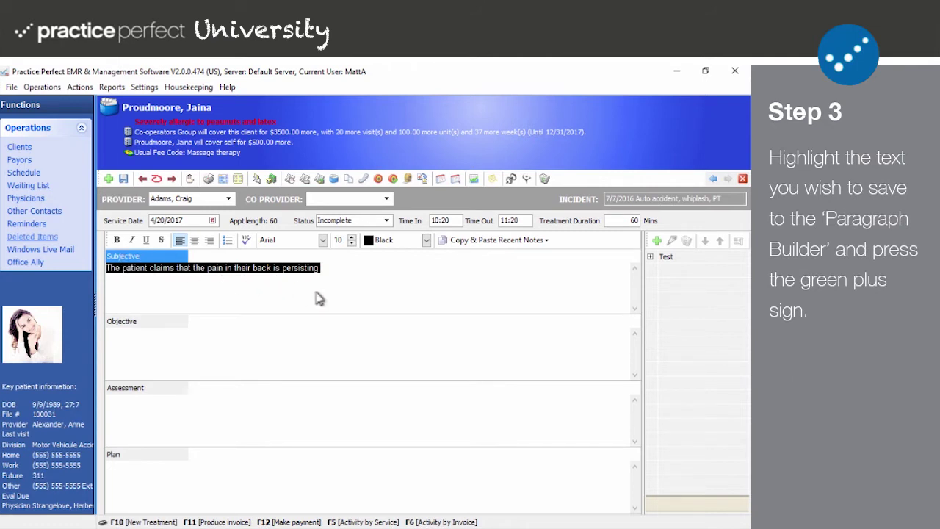
# Step: Save the sentence as phrase 'Pain persists' in a new therapist-only 'Pain Levels' category, spell-checked
pyautogui.click(658, 241)
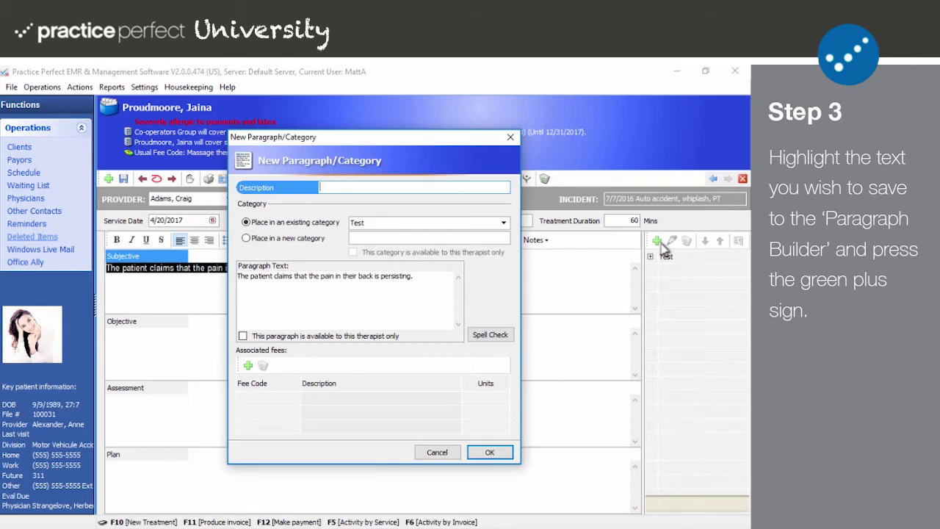
pyautogui.write('Pain persists')
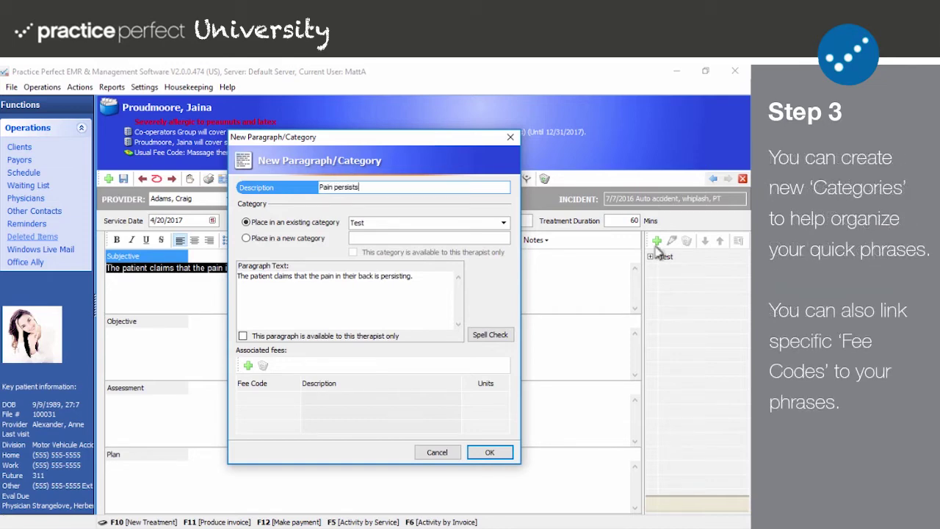
pyautogui.click(504, 222)
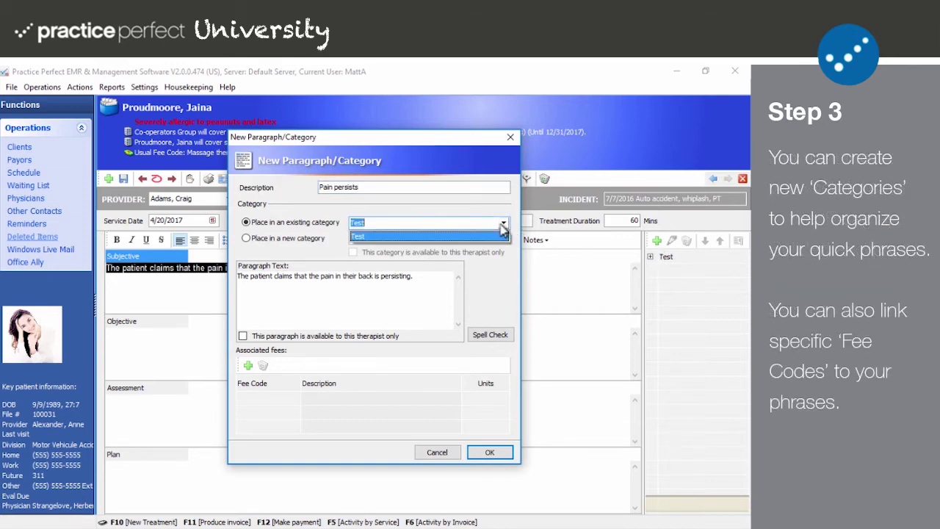
pyautogui.click(501, 224)
pyautogui.click(282, 239)
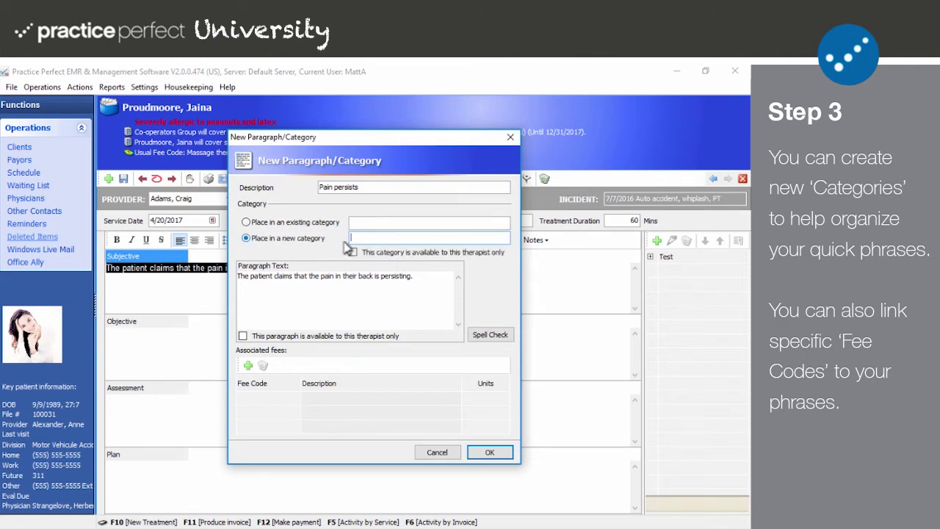
pyautogui.write('Pain Levels')
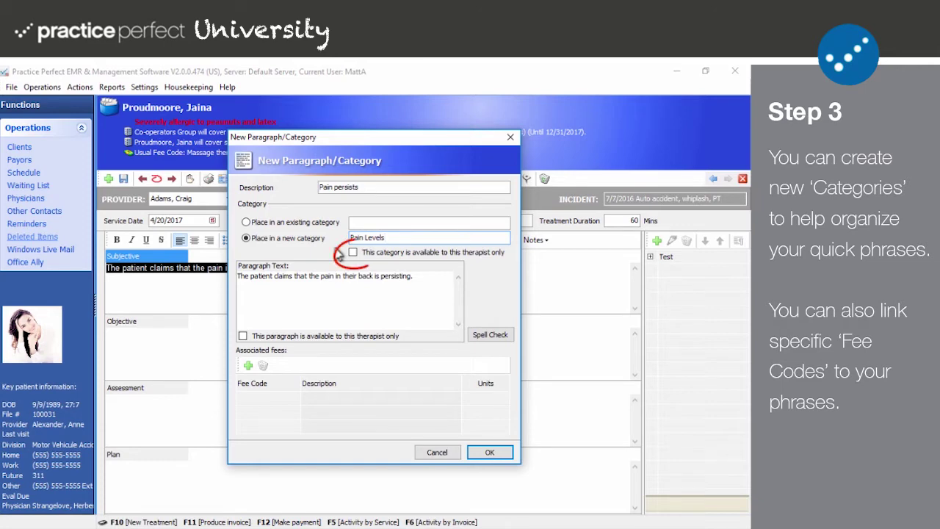
pyautogui.click(354, 253)
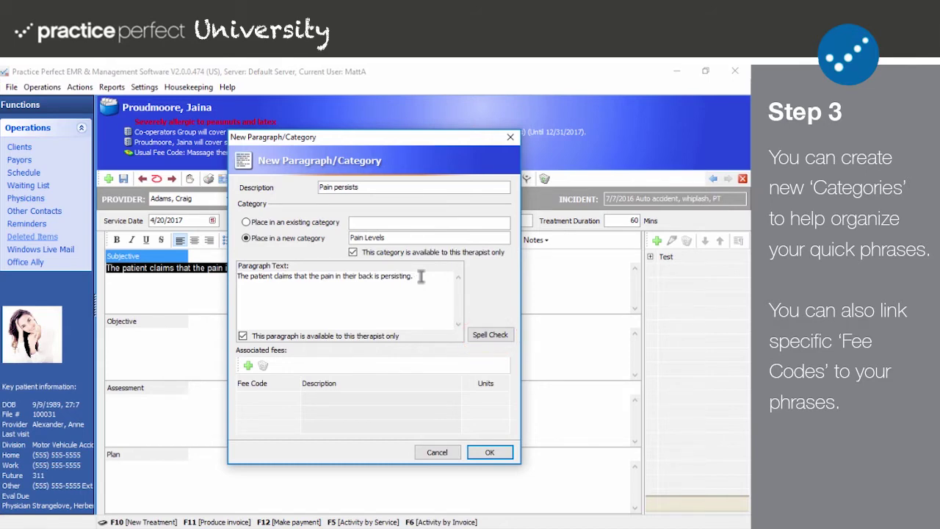
pyautogui.click(489, 335)
pyautogui.click(459, 306)
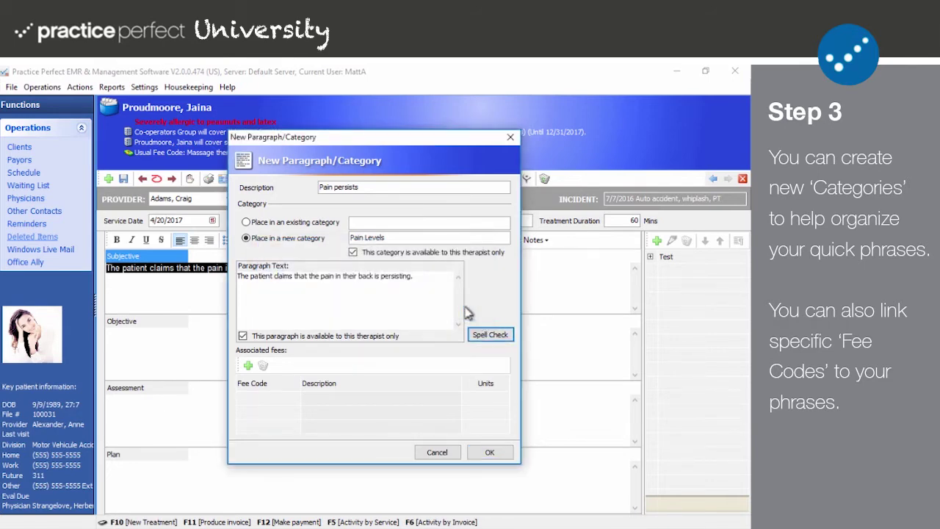
# Step: Attach fee 97110 Therapeutic Exercises at 1 unit and save the new phrase
pyautogui.click(249, 367)
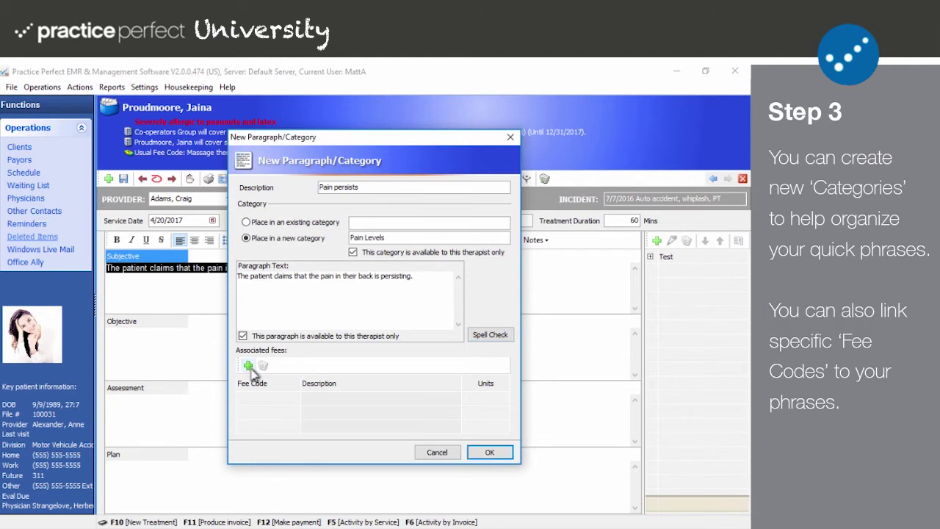
pyautogui.write('9711')
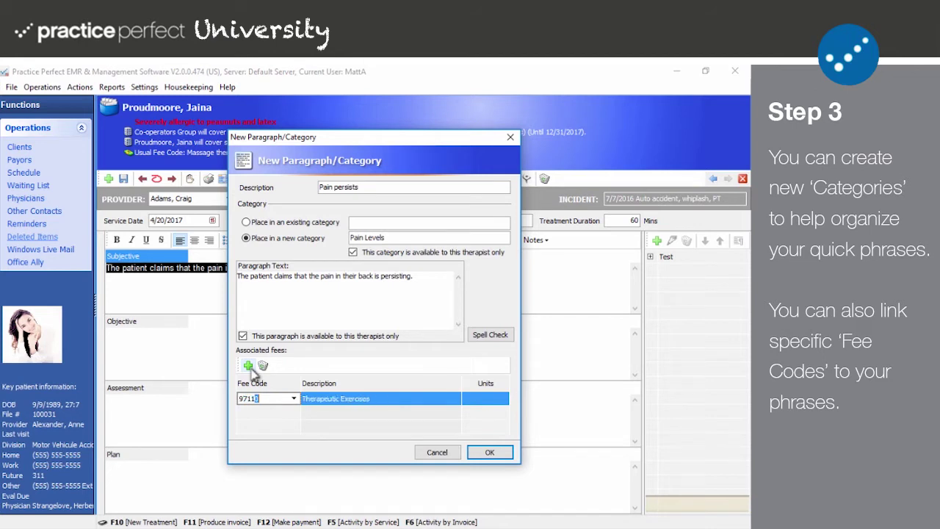
pyautogui.write('0')
pyautogui.click(485, 398)
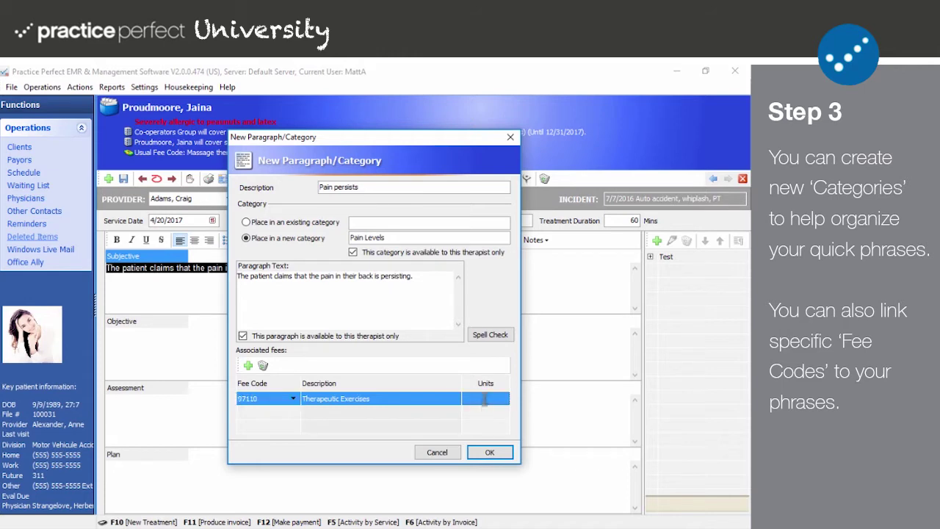
pyautogui.write('1')
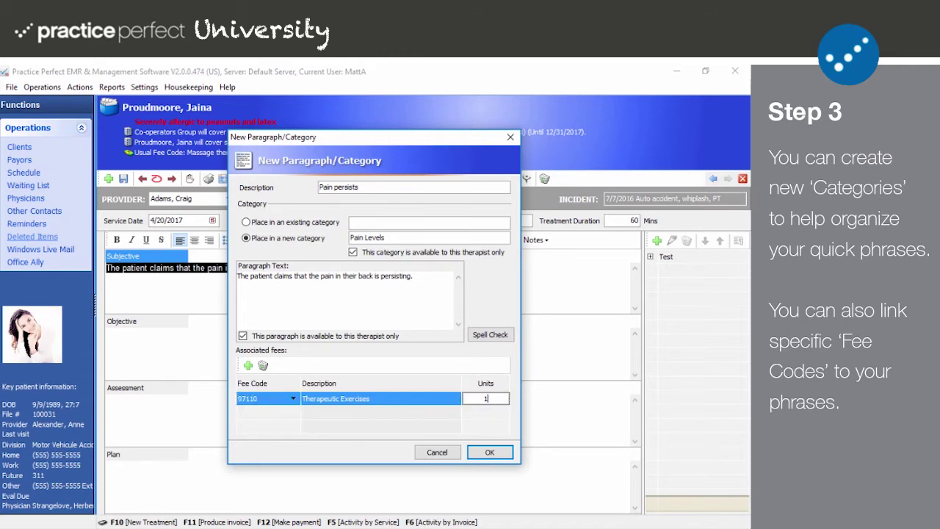
pyautogui.click(475, 419)
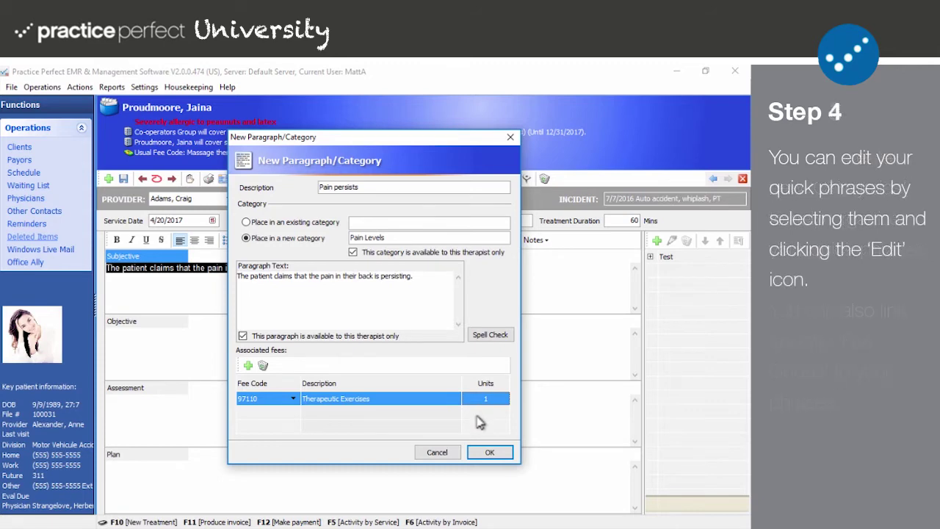
pyautogui.click(490, 452)
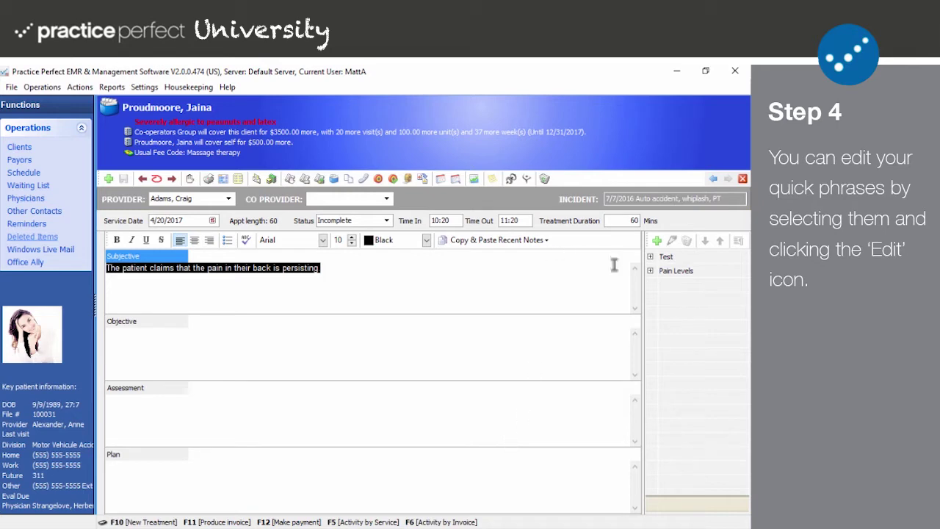
# Step: Expand Test, open Test 1 for editing and attempt deleting Test, cancelling both
pyautogui.click(651, 257)
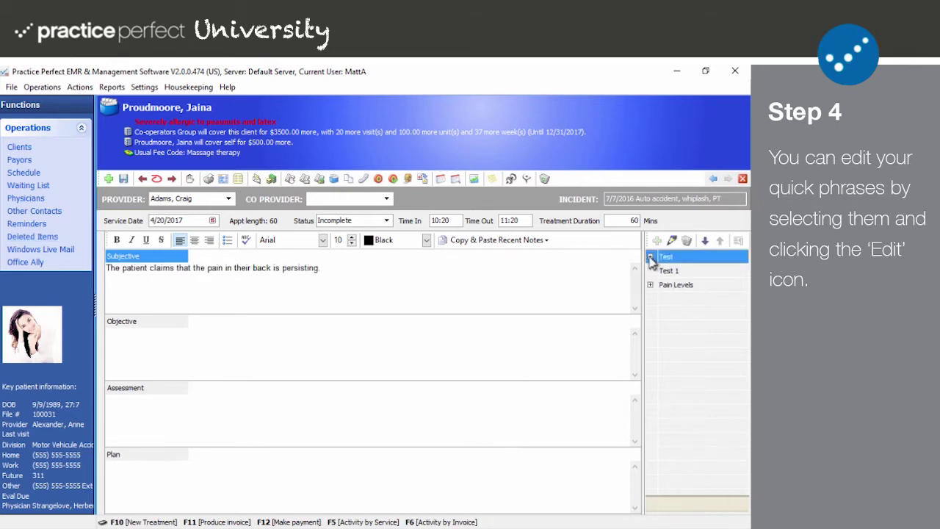
pyautogui.click(669, 270)
pyautogui.click(672, 241)
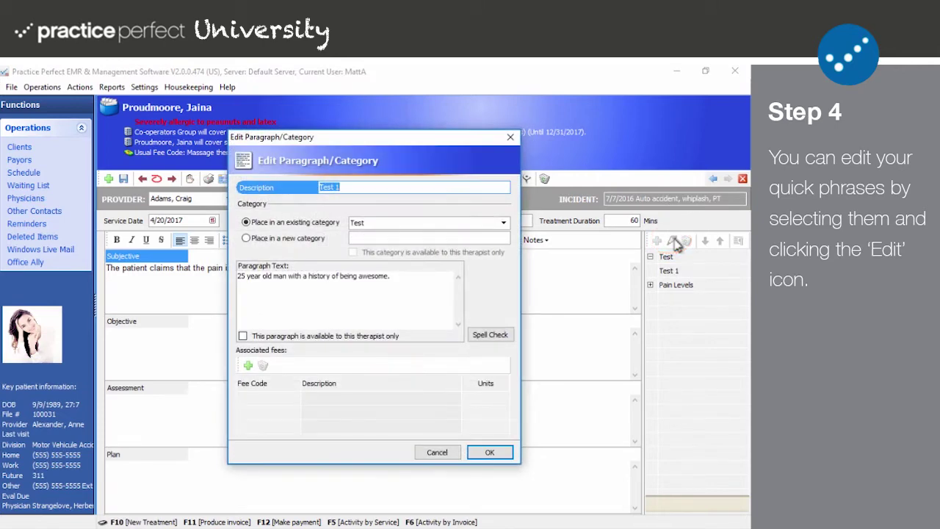
pyautogui.click(438, 452)
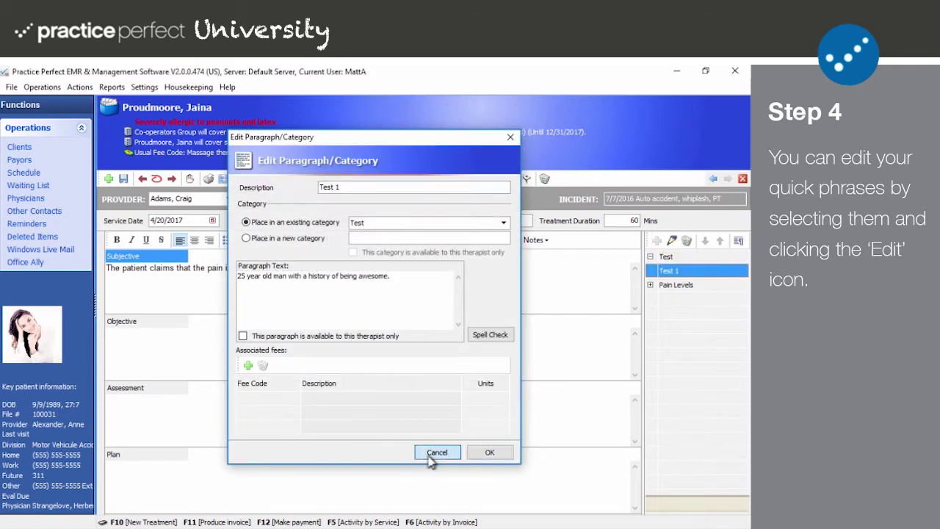
pyautogui.click(699, 258)
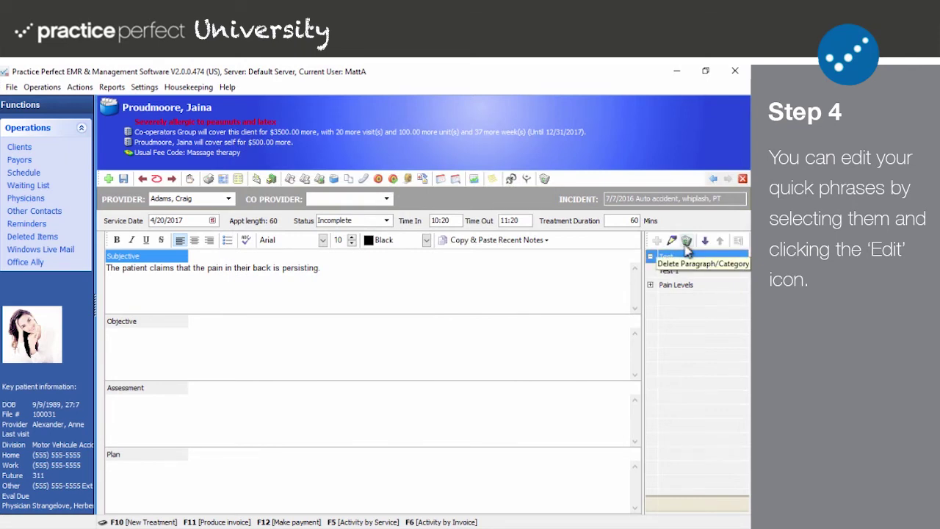
pyautogui.click(687, 242)
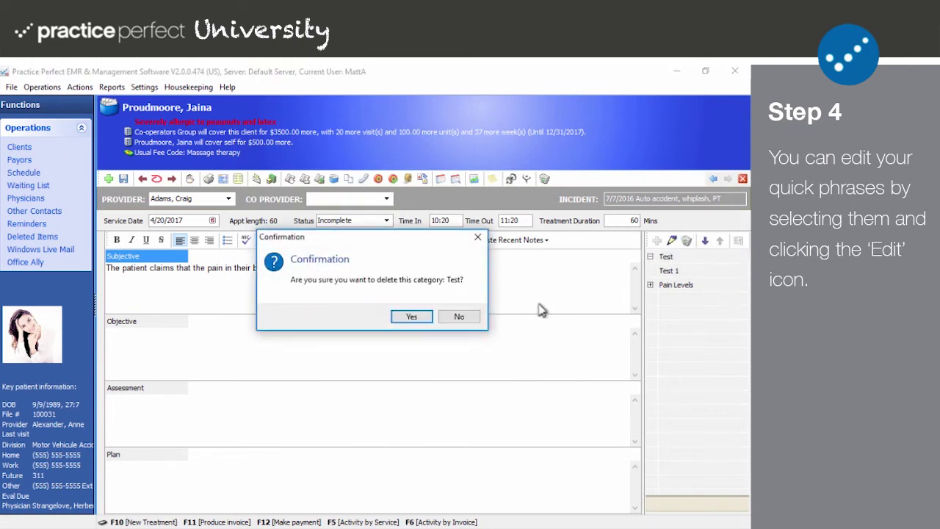
pyautogui.click(461, 318)
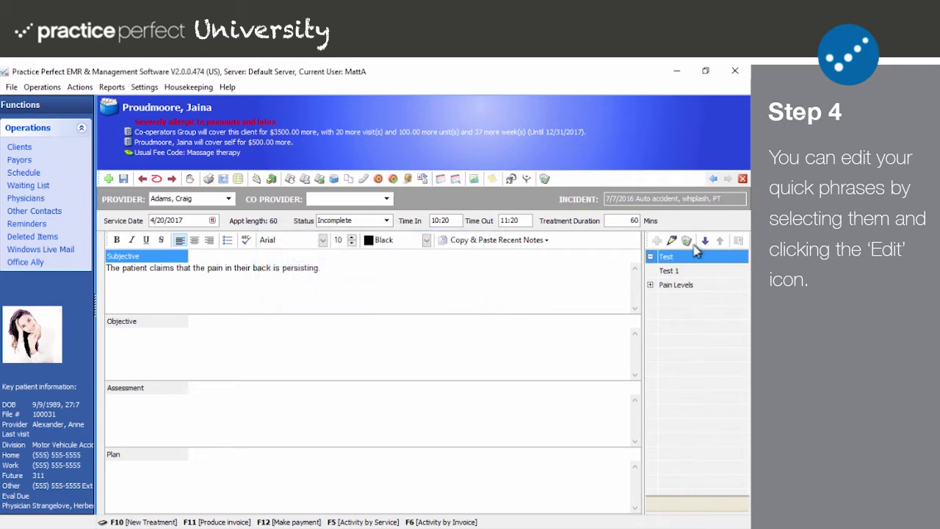
# Step: Reorder the quick-phrase categories so Pain Levels sits above Test
pyautogui.click(704, 241)
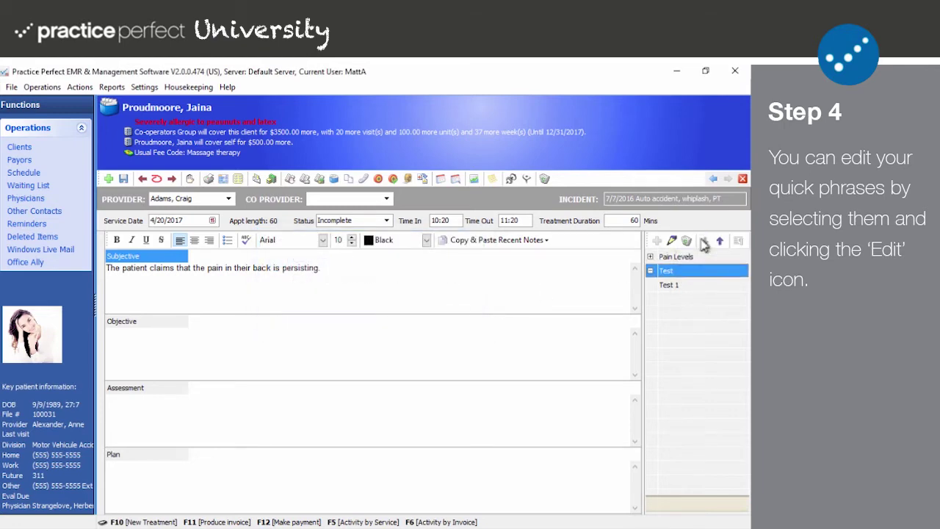
pyautogui.click(720, 255)
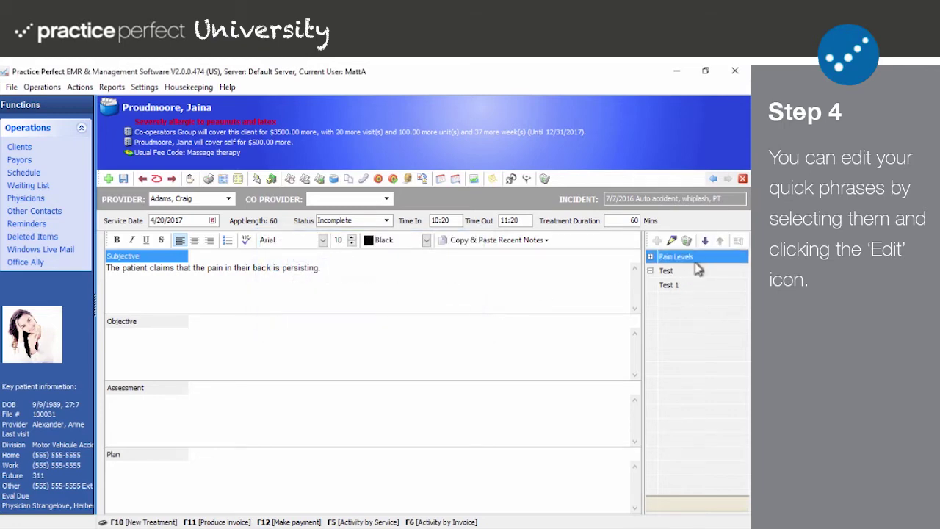
pyautogui.click(704, 241)
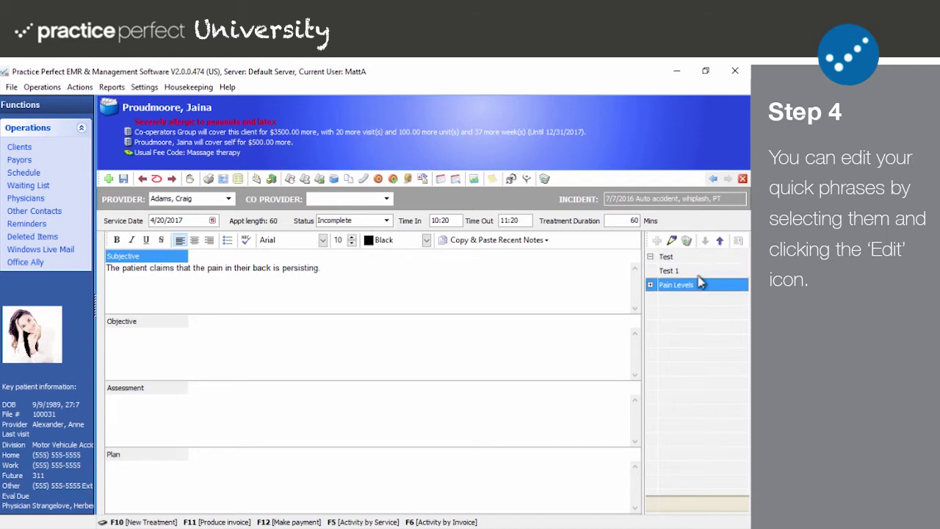
pyautogui.click(721, 243)
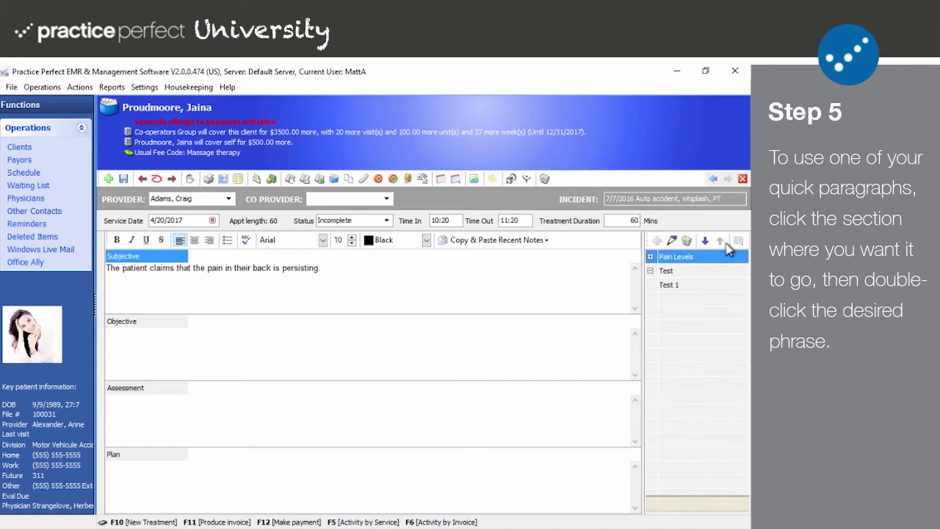
# Step: Target the Objective section and collapse then re-expand the Test category
pyautogui.click(486, 362)
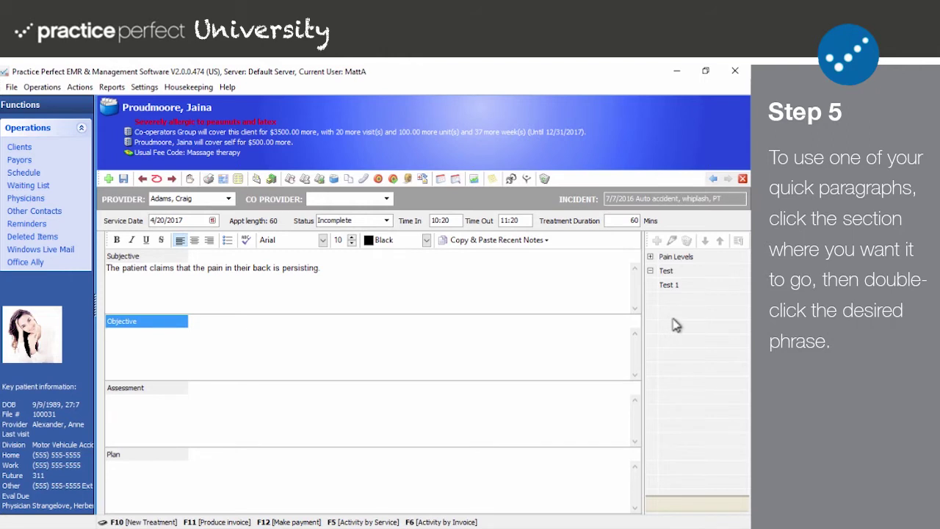
pyautogui.click(651, 271)
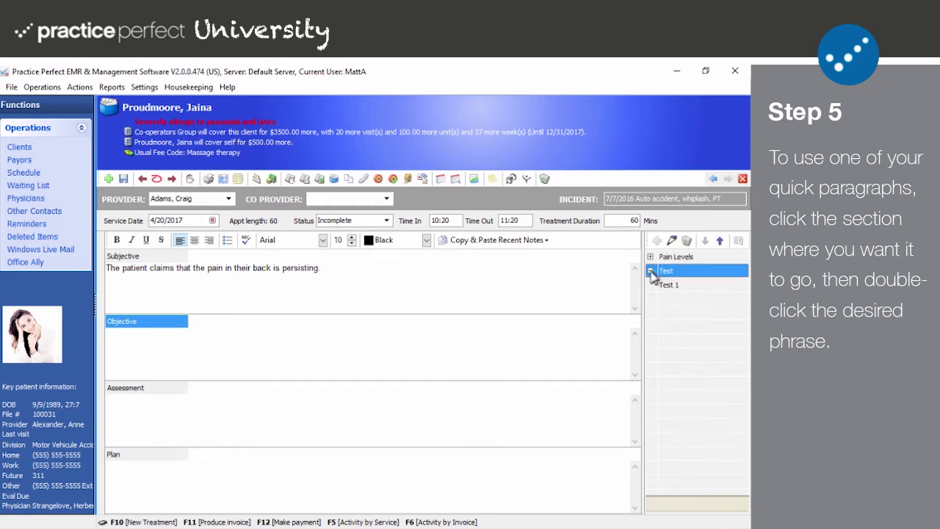
pyautogui.click(651, 271)
# Step: Insert Test 1 into Objective, then write the Assessment and future treatment Plan sentences
pyautogui.doubleClick(676, 291)
pyautogui.write('This is where you input the assessment portion of')
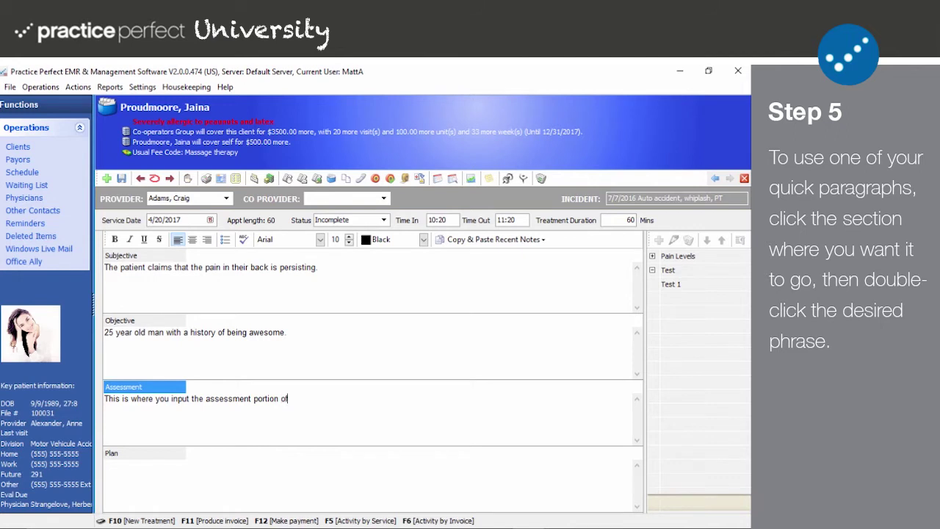
pyautogui.write(' your SOAP note.')
pyautogui.click(104, 465)
pyautogui.write('This is where you state your future treatment plan.')
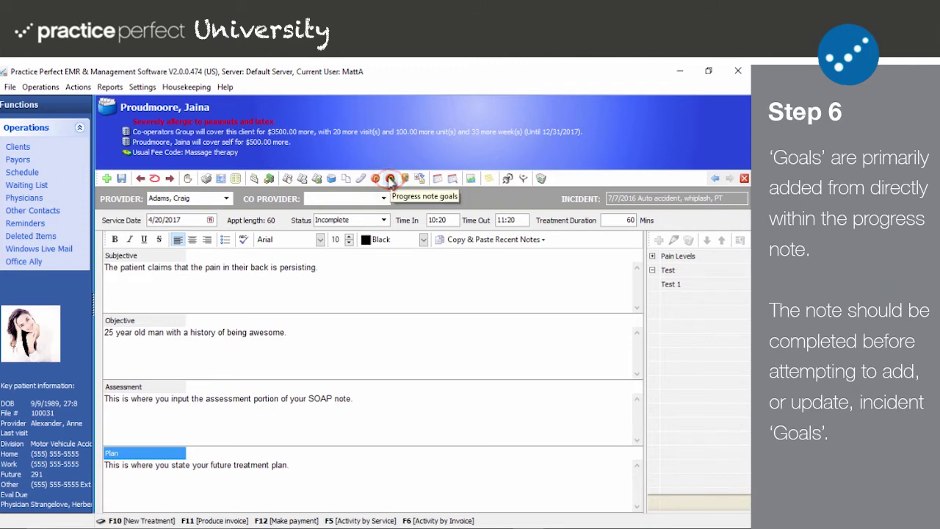
# Step: Open the Goals & Tests dialog for the 4/20/2017 progress note
pyautogui.click(393, 182)
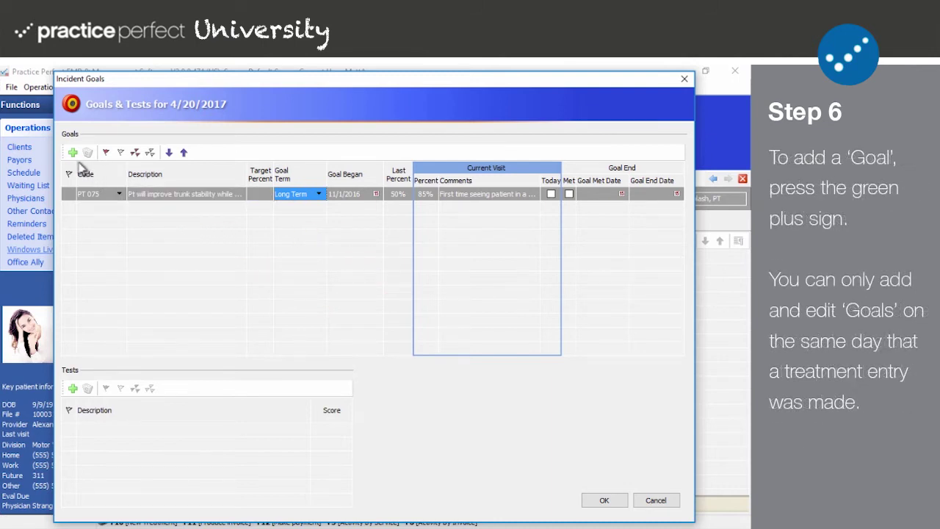
# Step: Add a new goal row coded PT 078 and accept its postural stability description
pyautogui.click(72, 153)
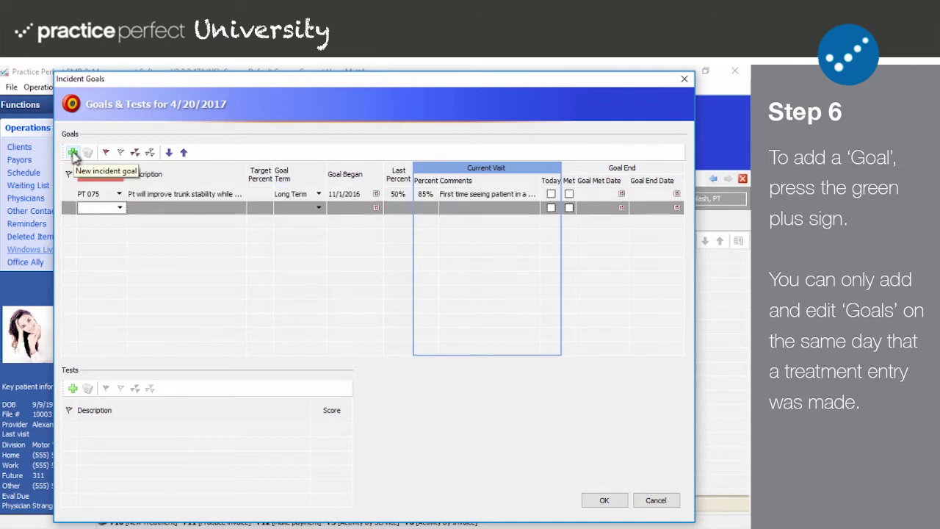
pyautogui.click(120, 209)
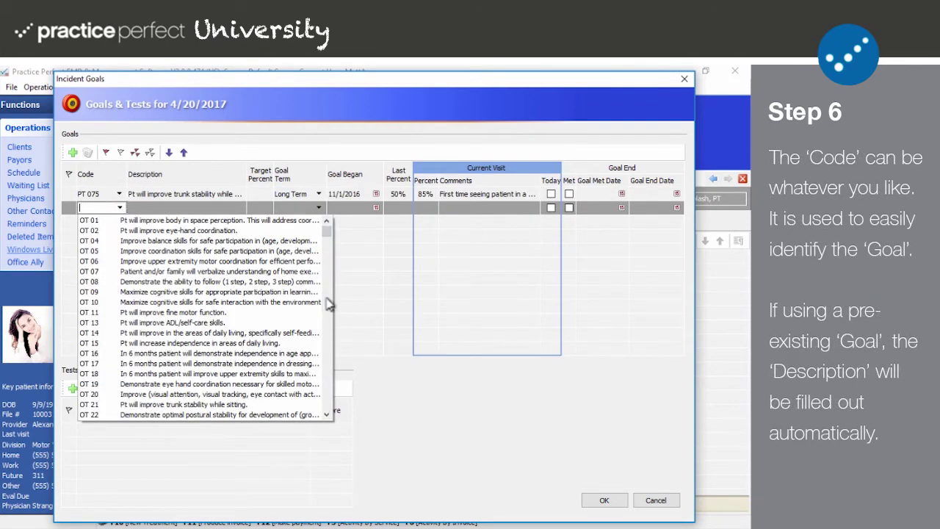
pyautogui.moveTo(326, 240); pyautogui.dragTo(316, 342)
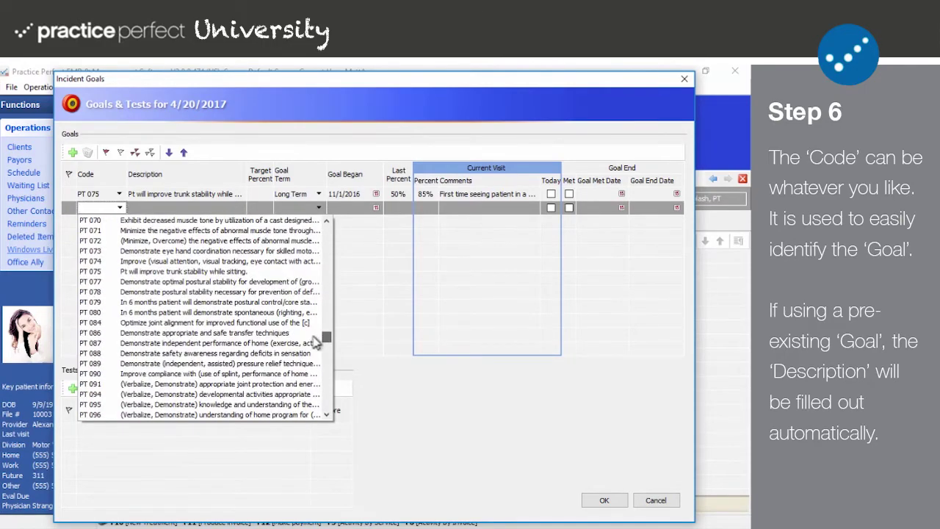
pyautogui.click(247, 292)
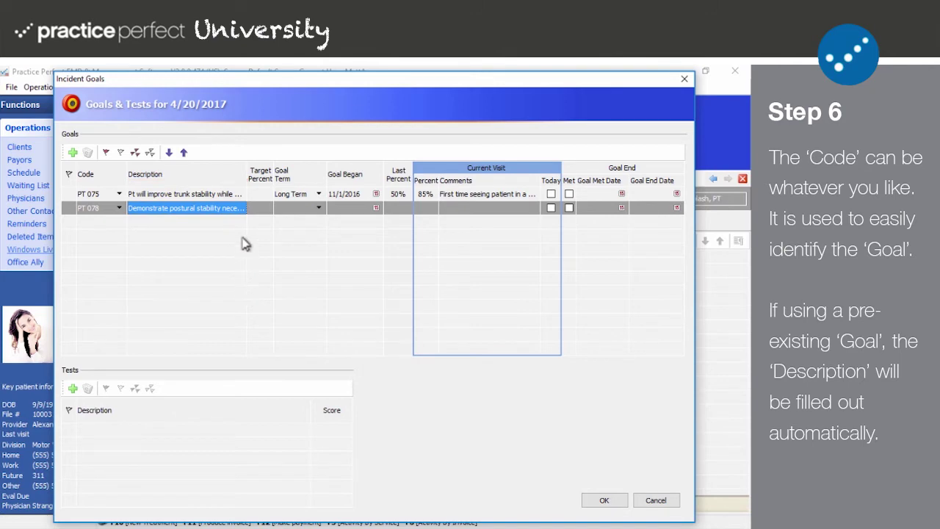
pyautogui.click(236, 207)
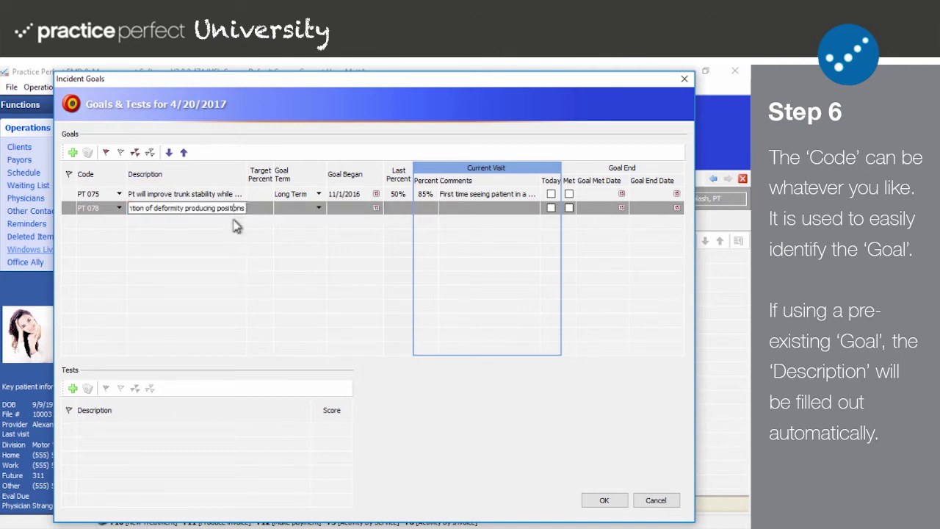
pyautogui.press('Return')
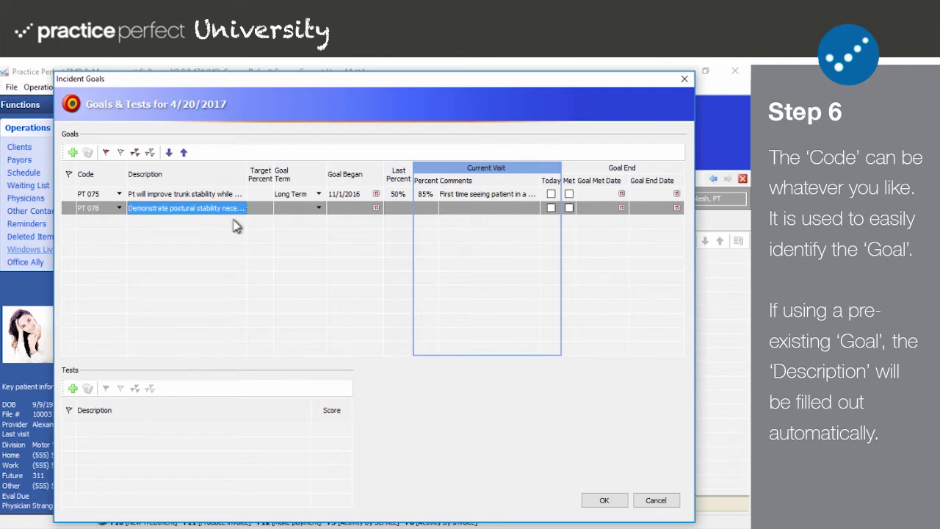
# Step: Enter a 100% target, Short Term goal term and 4/20/2017 goal start date for PT 078
pyautogui.click(262, 210)
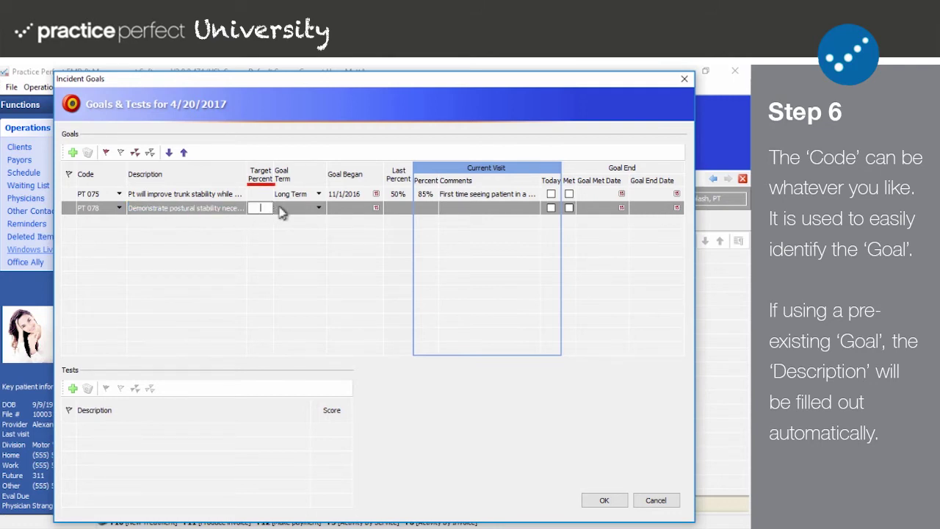
pyautogui.write('100')
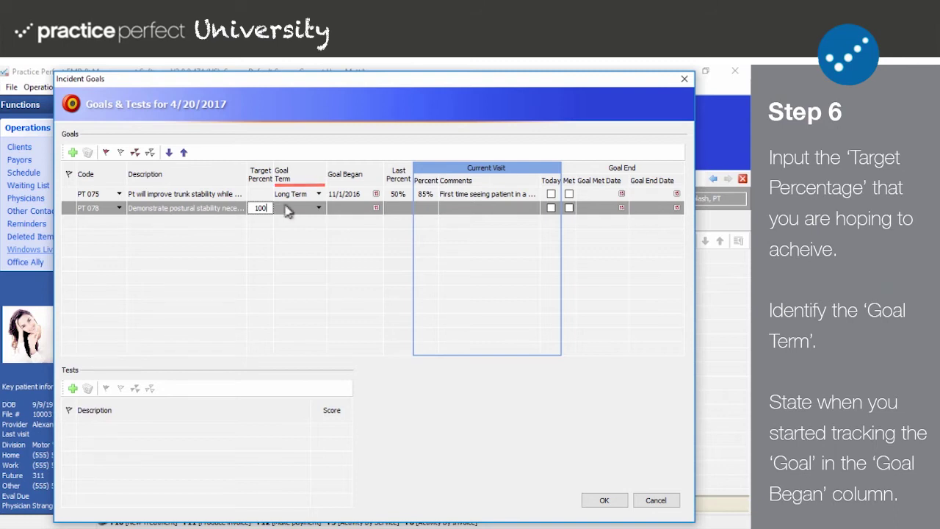
pyautogui.click(319, 209)
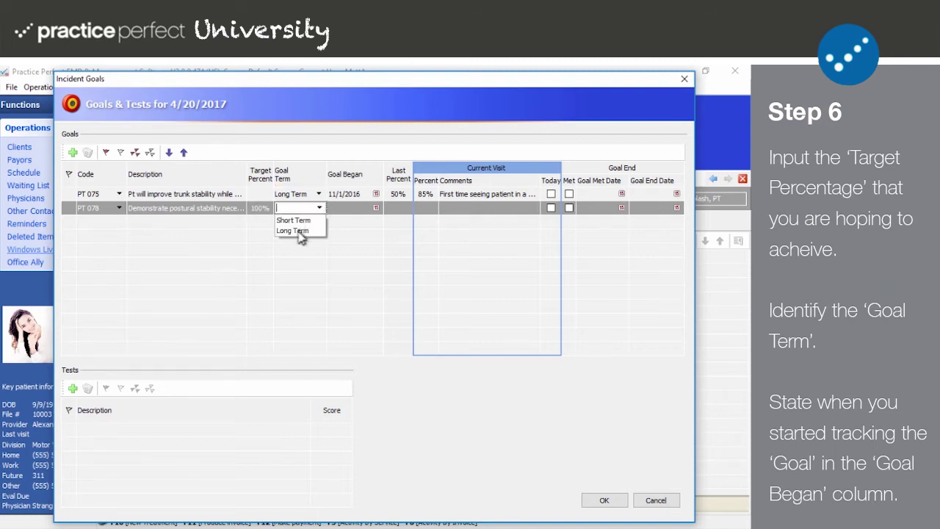
pyautogui.click(297, 221)
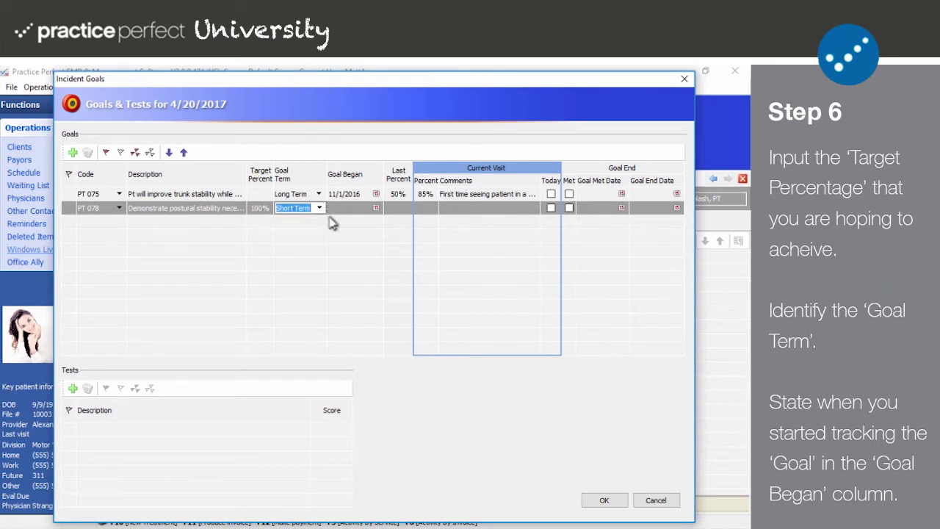
pyautogui.click(376, 209)
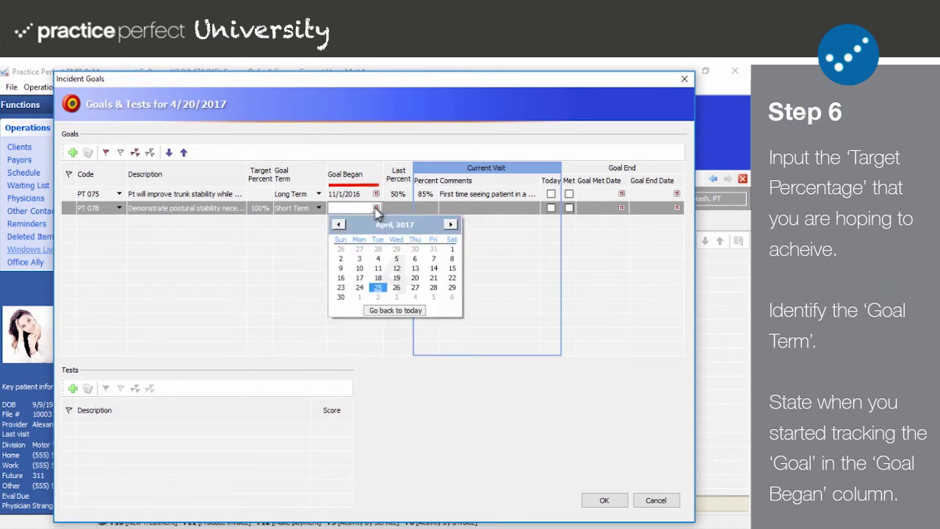
pyautogui.click(415, 278)
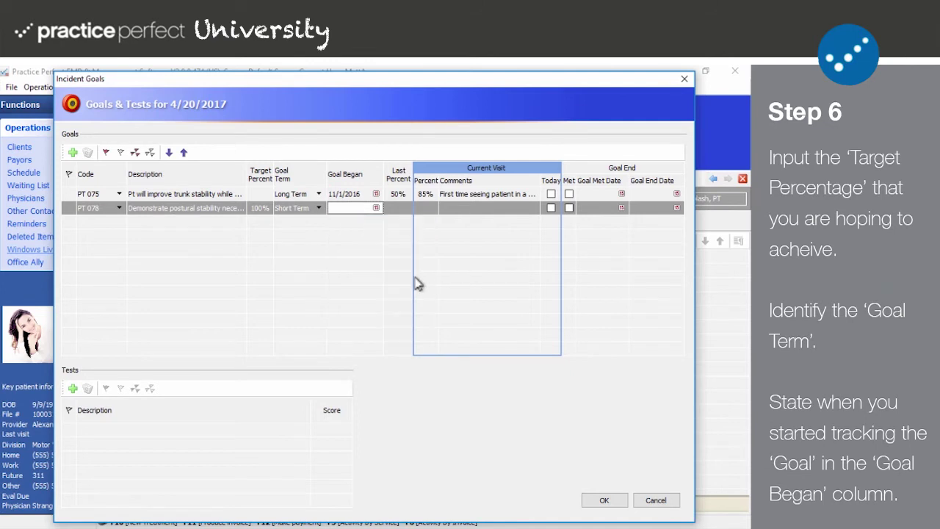
pyautogui.click(398, 212)
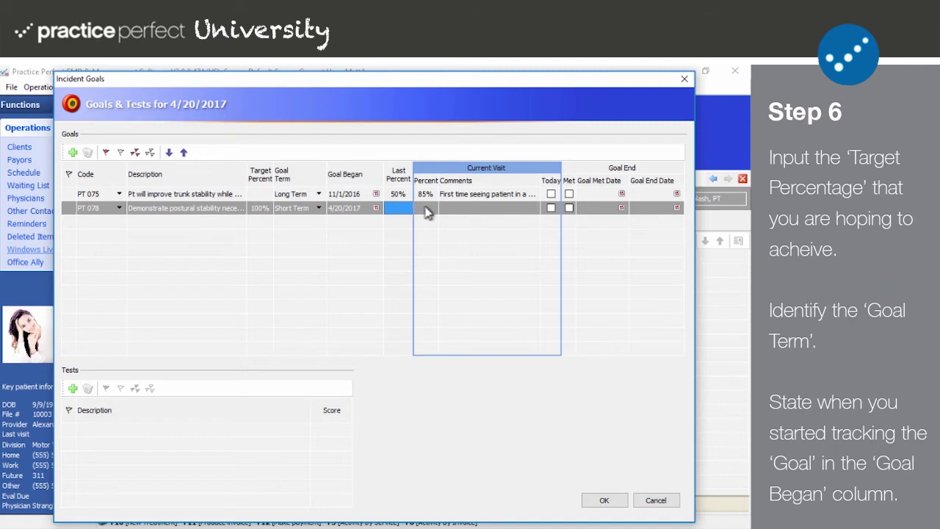
# Step: Enter 20% this visit for PT 078 with comment 'Patient is very happy to begin working on this'
pyautogui.click(426, 208)
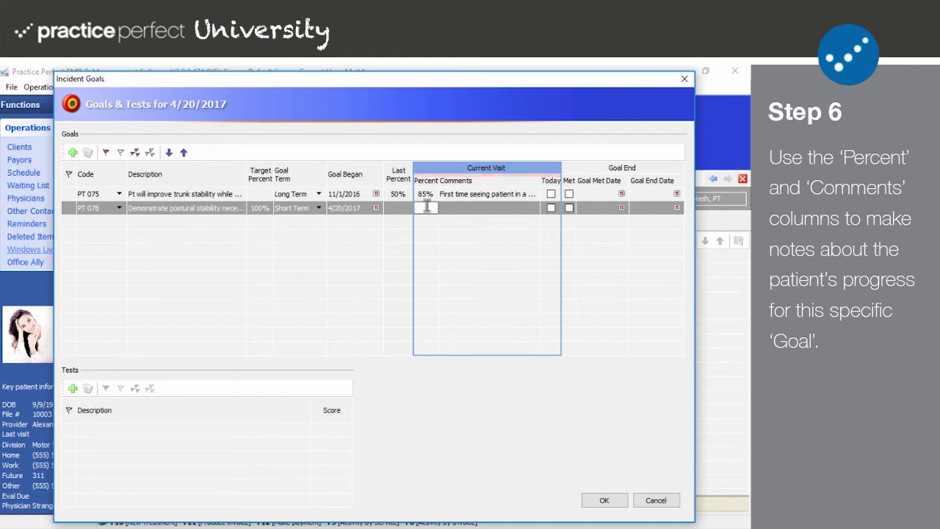
pyautogui.write('20')
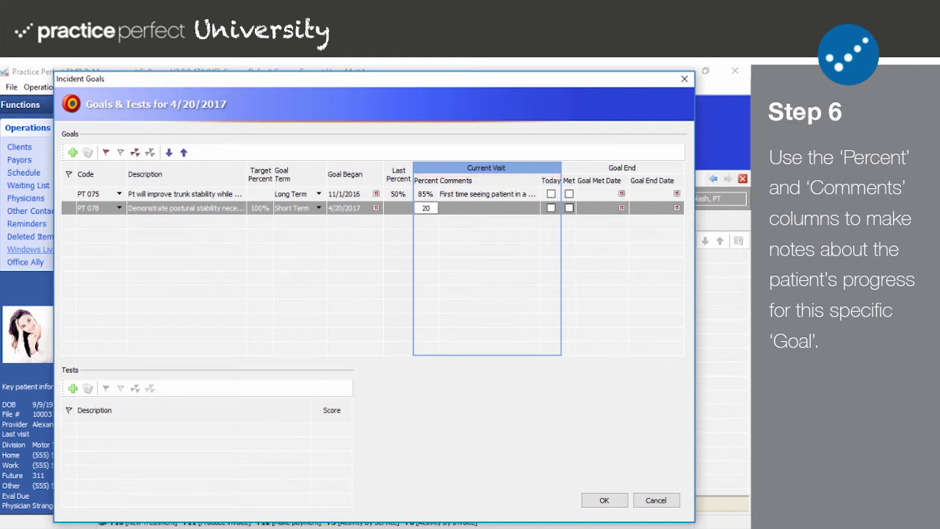
pyautogui.click(456, 208)
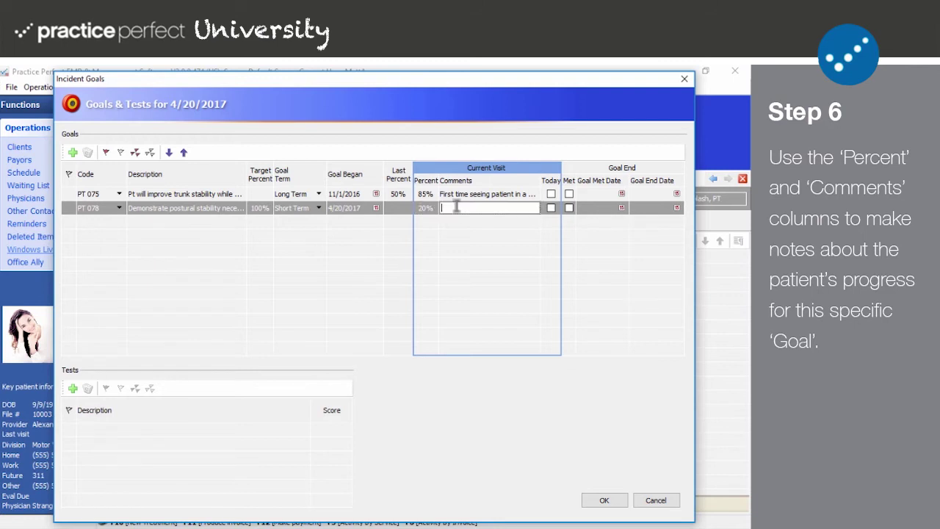
pyautogui.write('Patient is very happy to ')
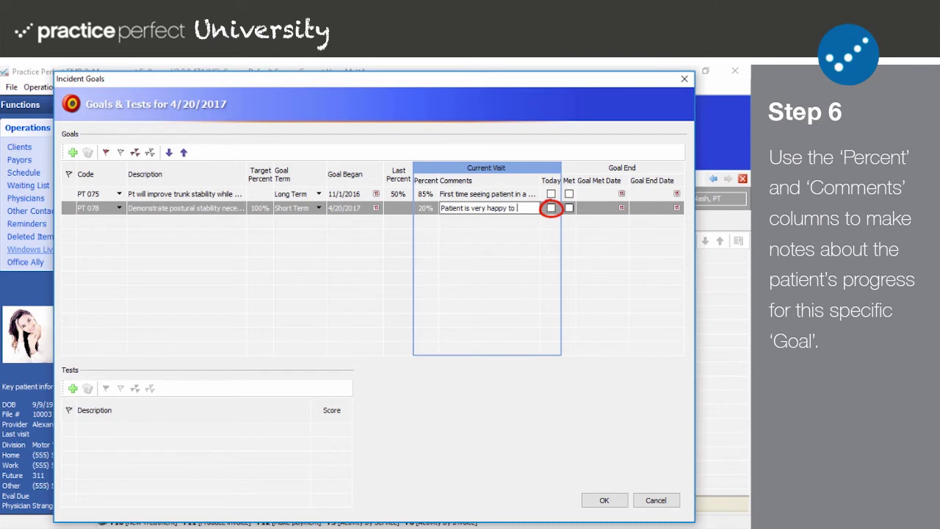
pyautogui.write('begin working on this')
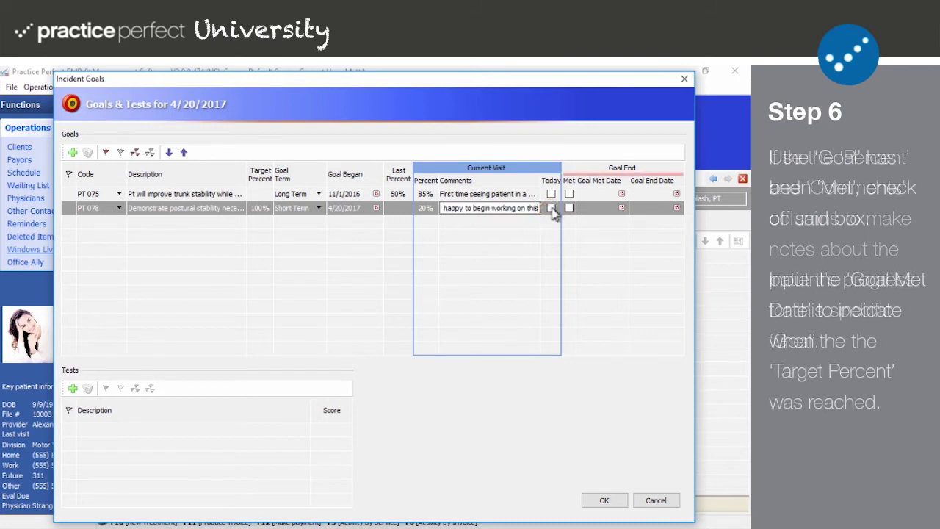
# Step: Tick Today and Met for PT 078 and set its Goal Met and End dates to 4/25/2017
pyautogui.click(552, 209)
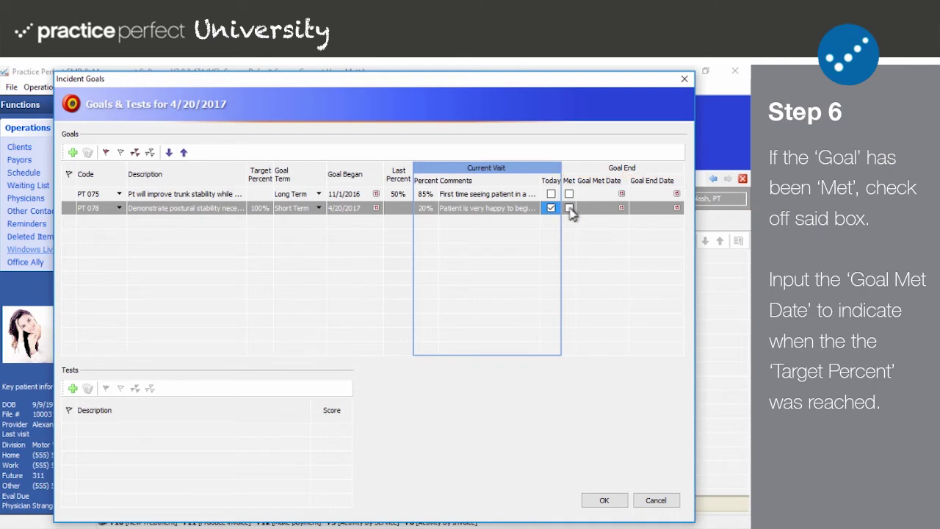
pyautogui.click(570, 209)
pyautogui.click(621, 209)
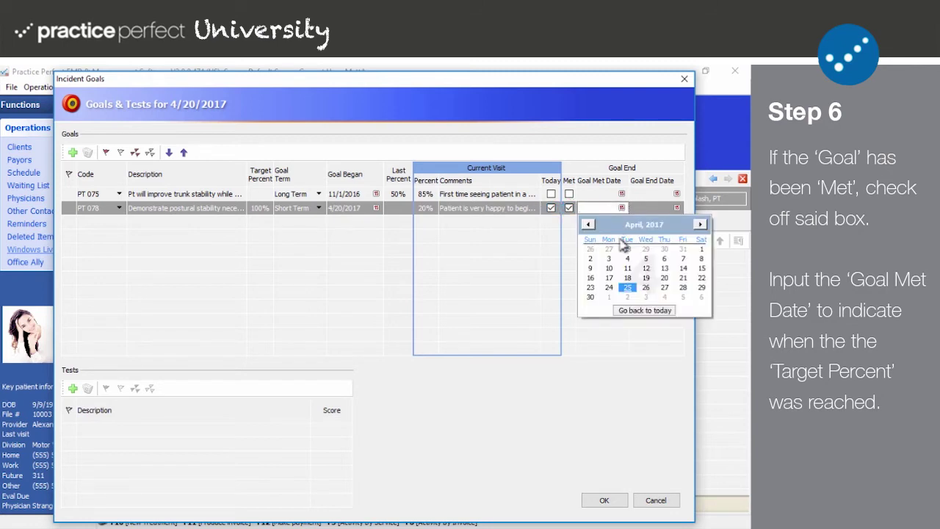
pyautogui.click(630, 288)
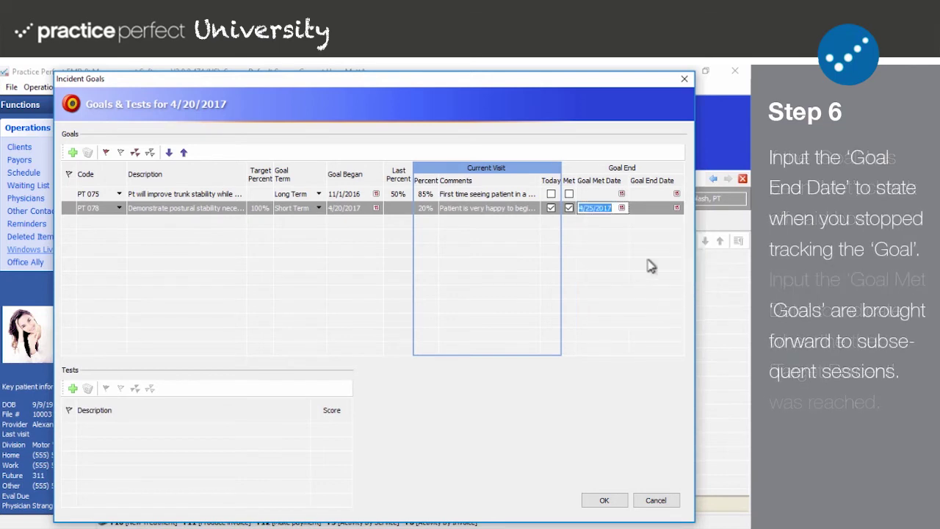
pyautogui.click(676, 208)
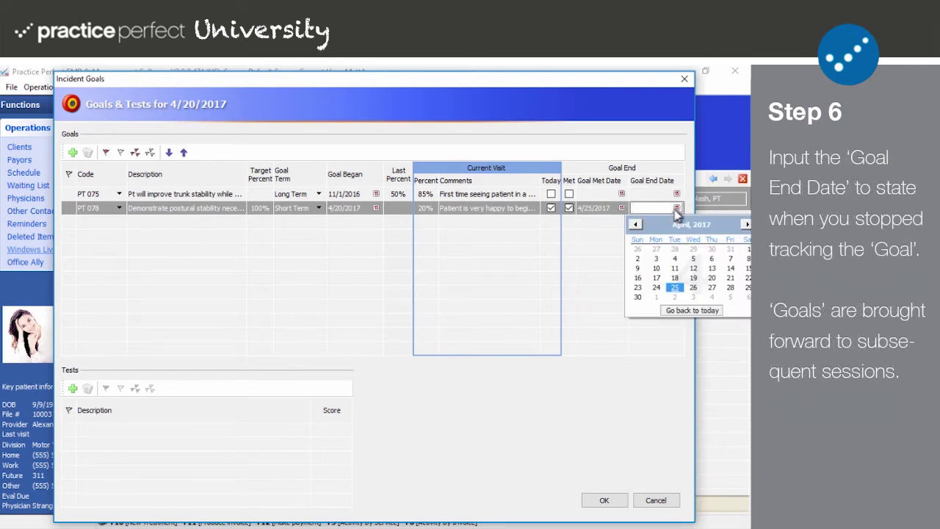
pyautogui.click(676, 288)
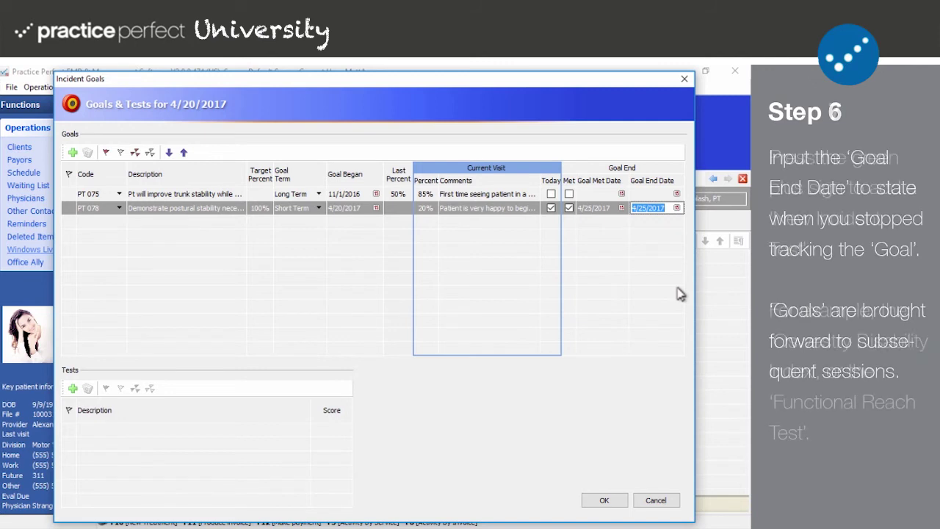
# Step: Add an Oswestry Disability Index test row and enter a score of 25
pyautogui.click(73, 389)
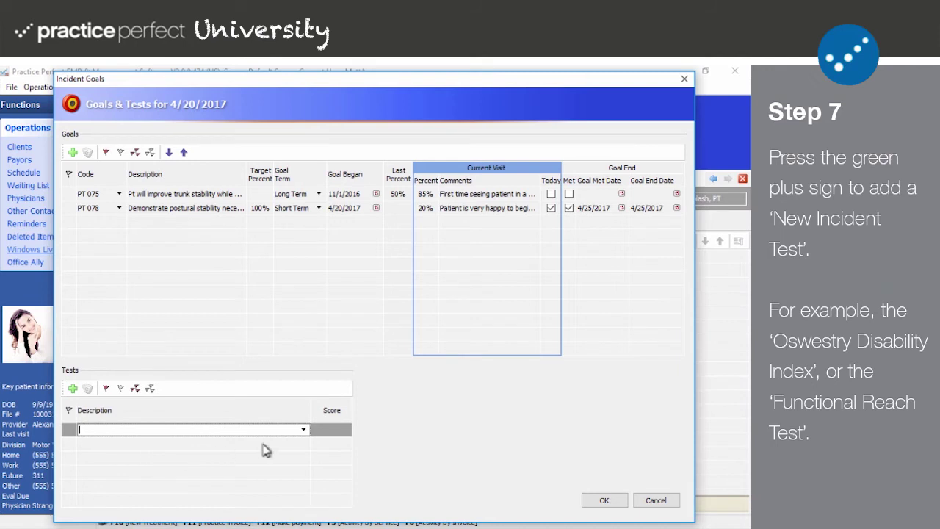
pyautogui.click(305, 431)
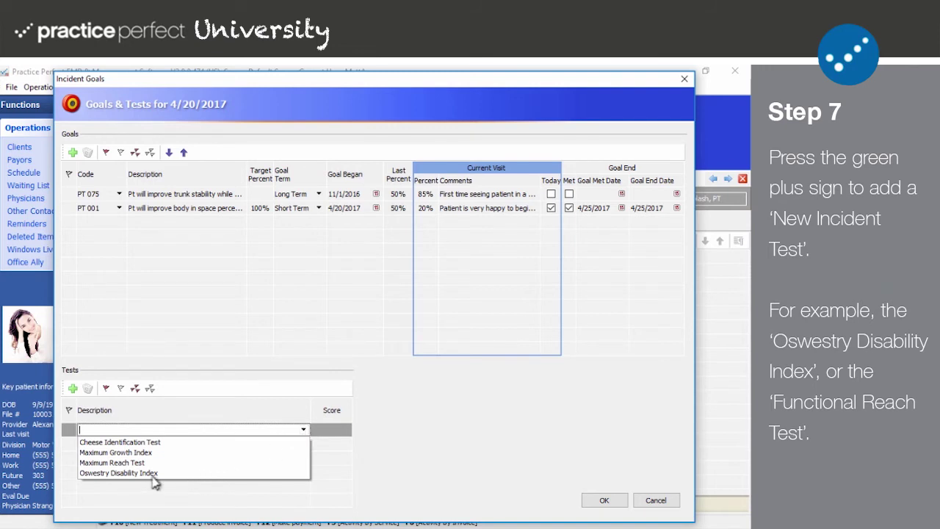
pyautogui.click(129, 473)
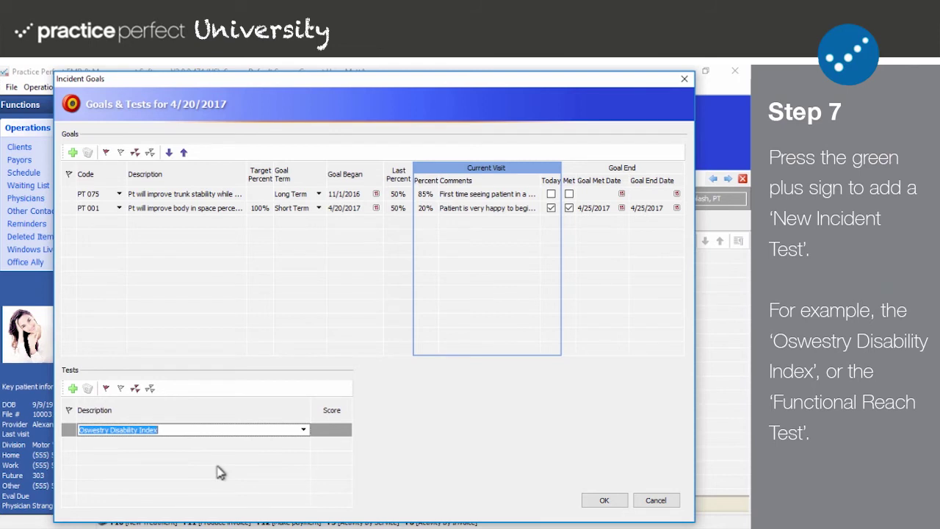
pyautogui.click(333, 430)
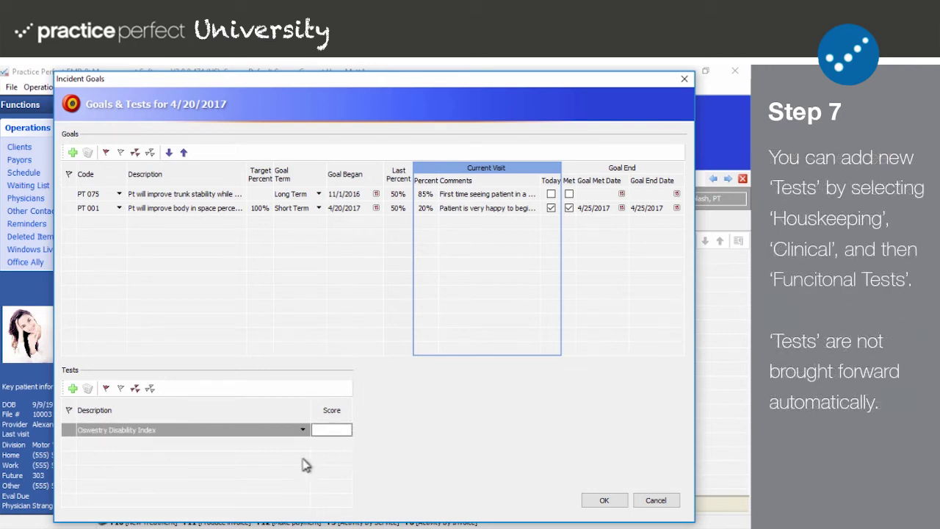
pyautogui.write('25')
# Step: Save the goals and tests to the note and open the progress note body map
pyautogui.click(603, 500)
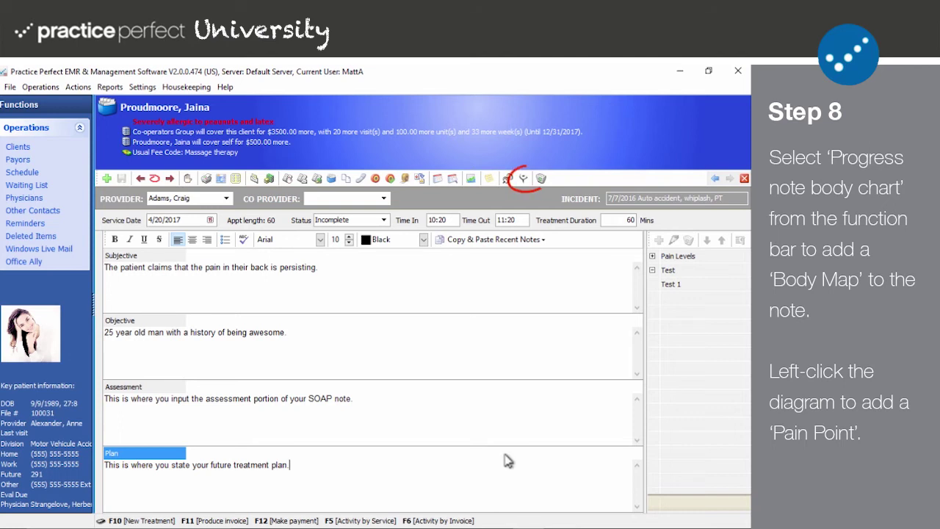
pyautogui.click(524, 180)
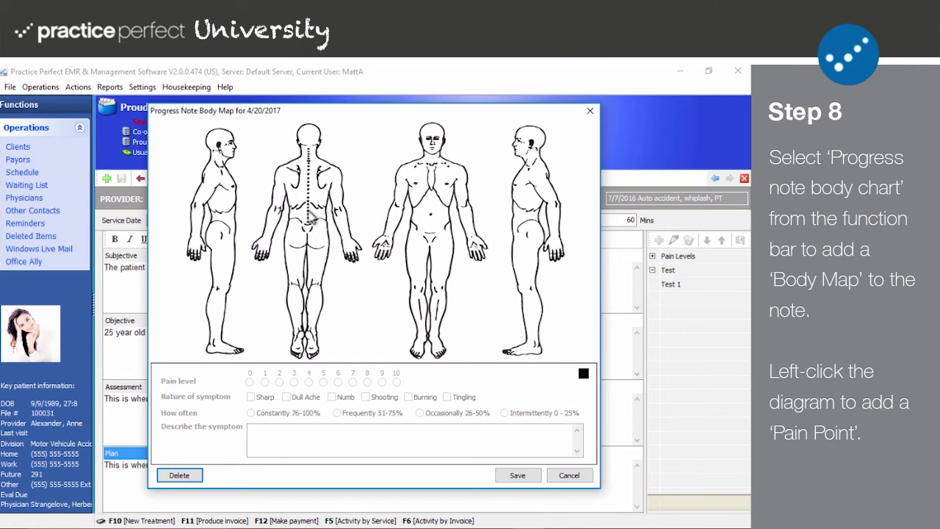
# Step: Add a lower-back pain point: level 5, burning, occasionally 26-50%, 'The patient claims that the pain is really bad.'
pyautogui.click(308, 210)
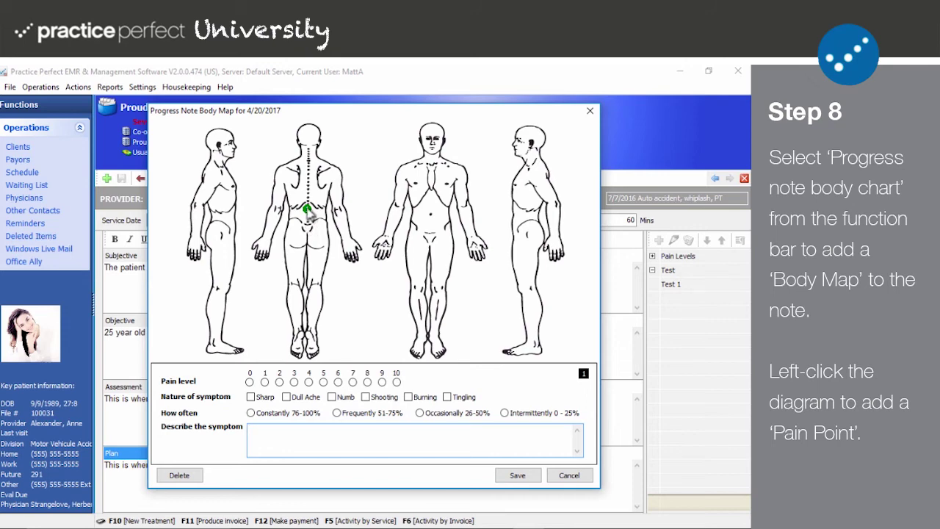
pyautogui.click(309, 214)
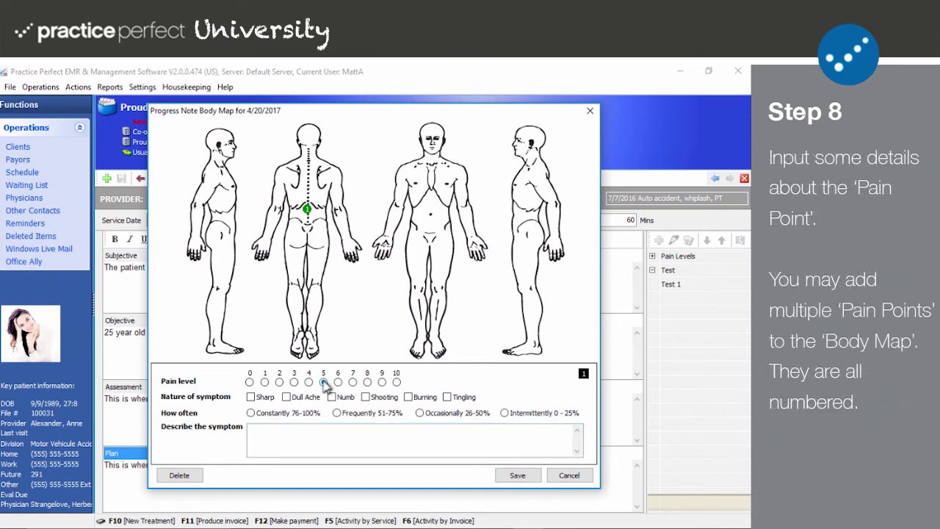
pyautogui.click(323, 382)
pyautogui.click(410, 398)
pyautogui.click(421, 413)
pyautogui.click(412, 434)
pyautogui.write('The patient claims that the pain is really bad.')
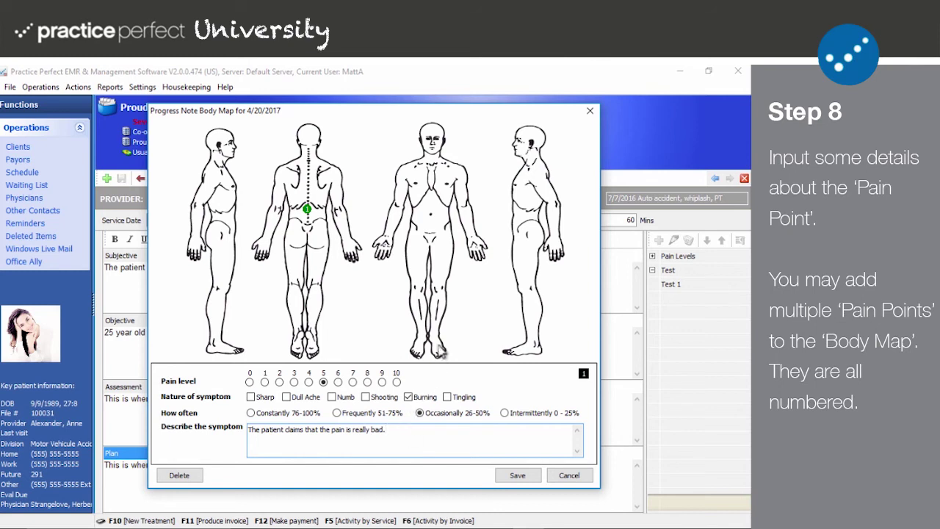
# Step: Add a chest pain point, delete the lower-back point, and save the body map
pyautogui.click(453, 169)
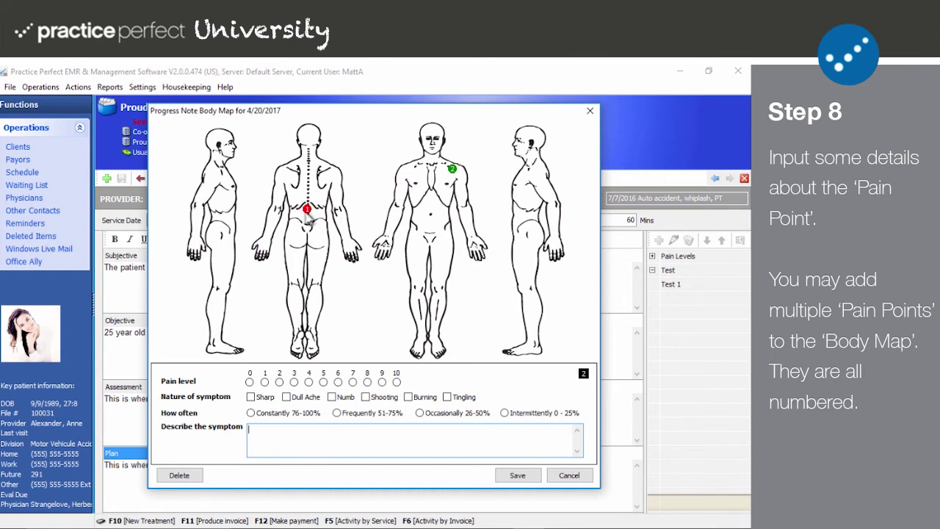
pyautogui.click(307, 211)
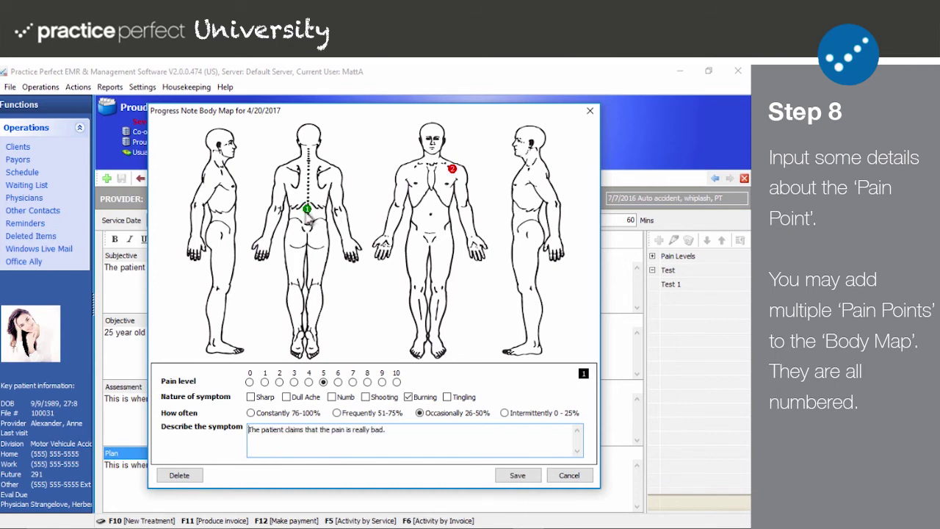
pyautogui.click(189, 482)
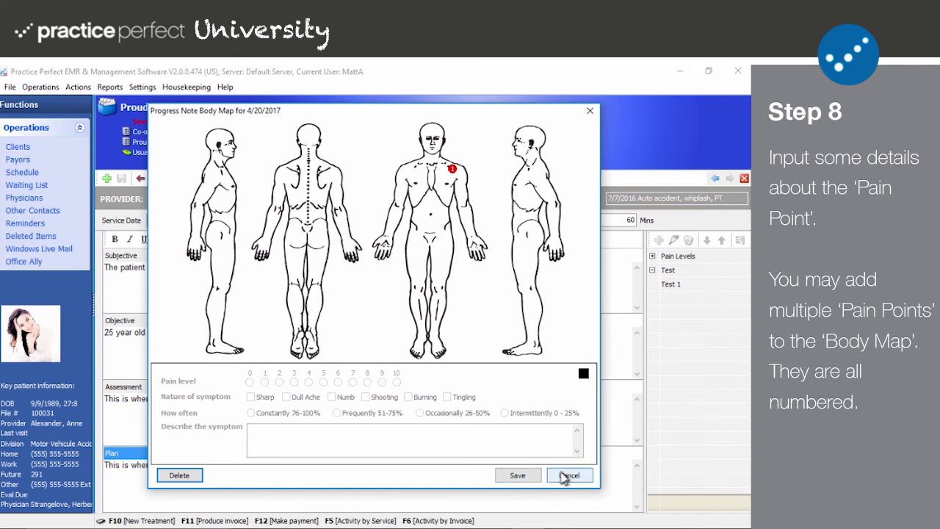
pyautogui.click(523, 475)
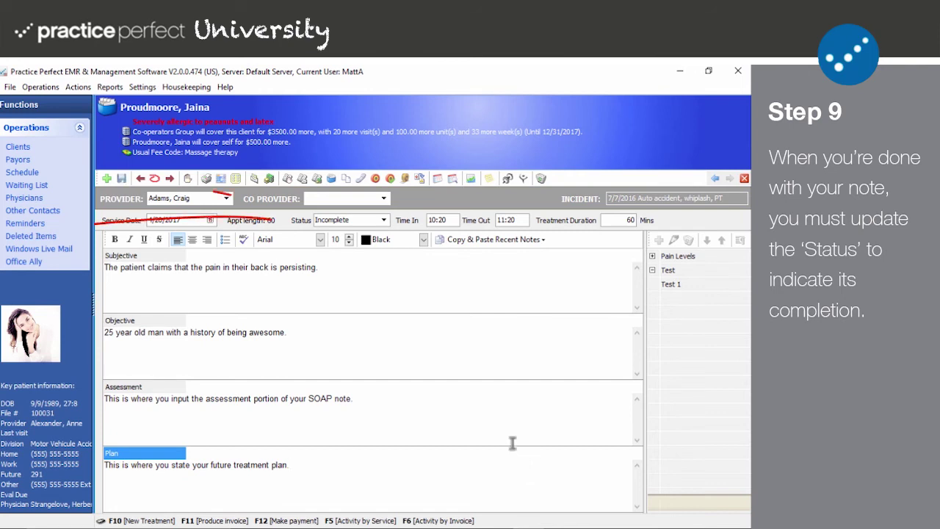
# Step: Set the note status to Complete Unsigned, then Complete Signed, confirming the certification
pyautogui.click(384, 221)
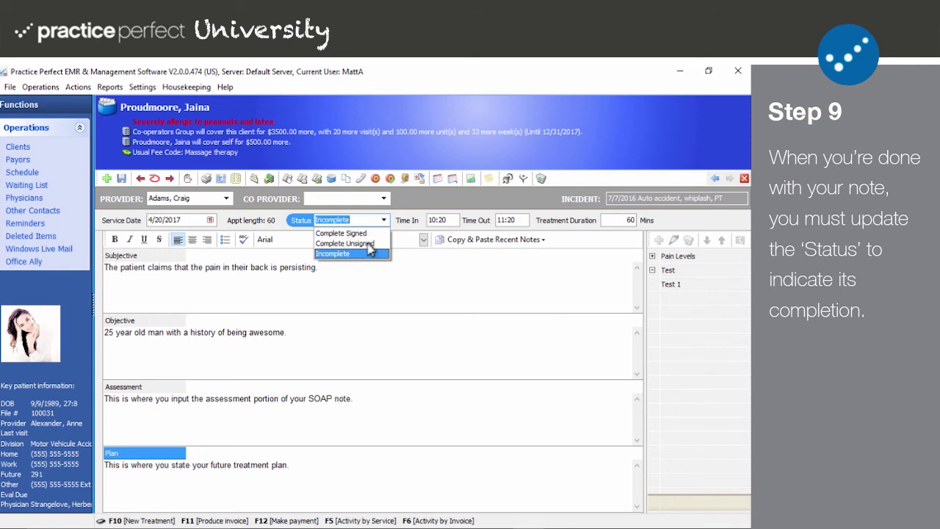
pyautogui.click(370, 248)
pyautogui.click(403, 289)
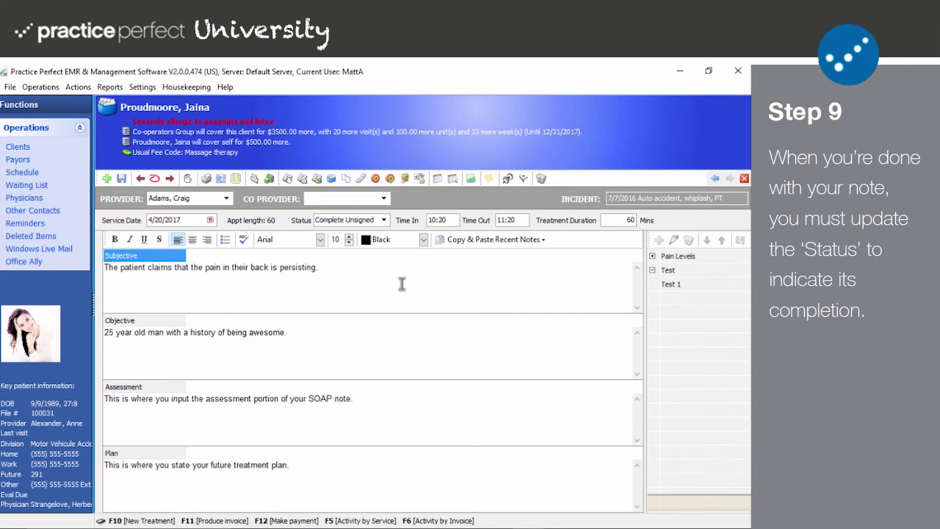
pyautogui.click(384, 220)
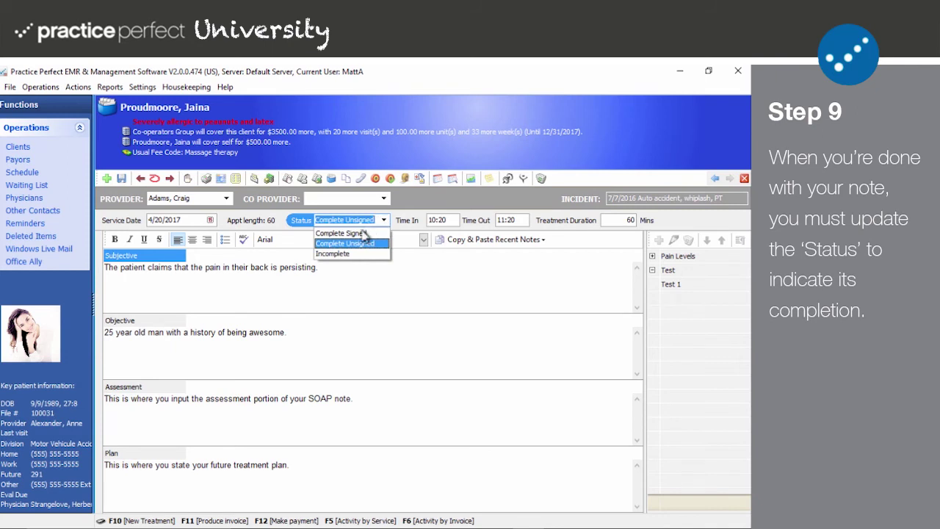
pyautogui.click(363, 234)
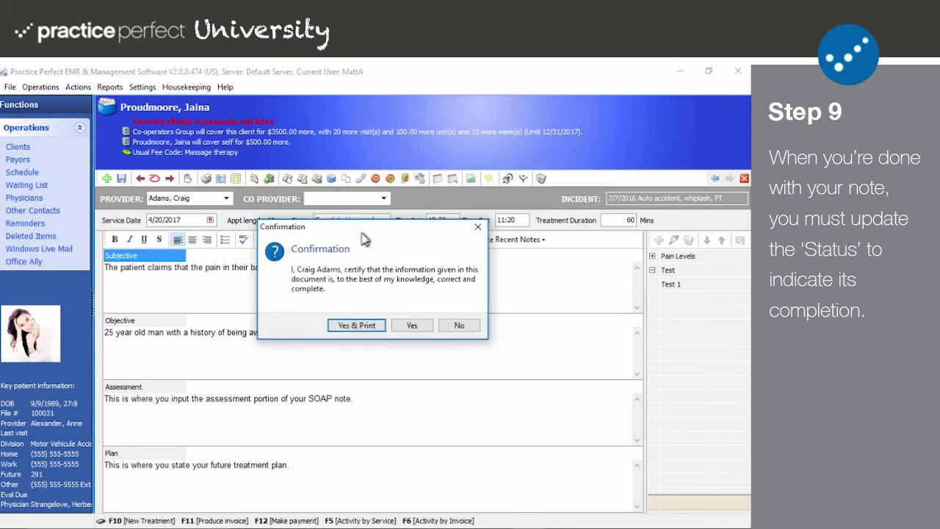
pyautogui.click(412, 326)
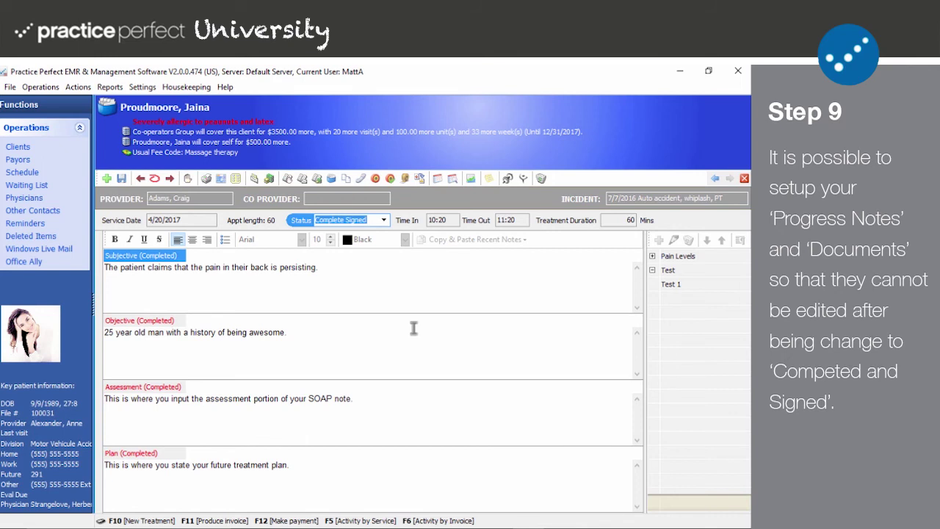
# Step: Switch the status to Incomplete and back to Complete Signed, confirming the signature again
pyautogui.click(381, 219)
pyautogui.click(354, 254)
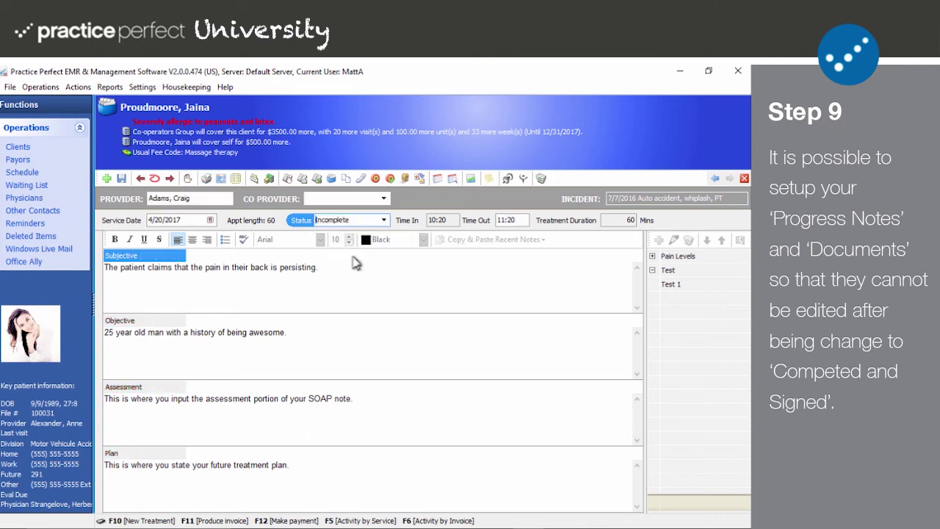
pyautogui.click(390, 286)
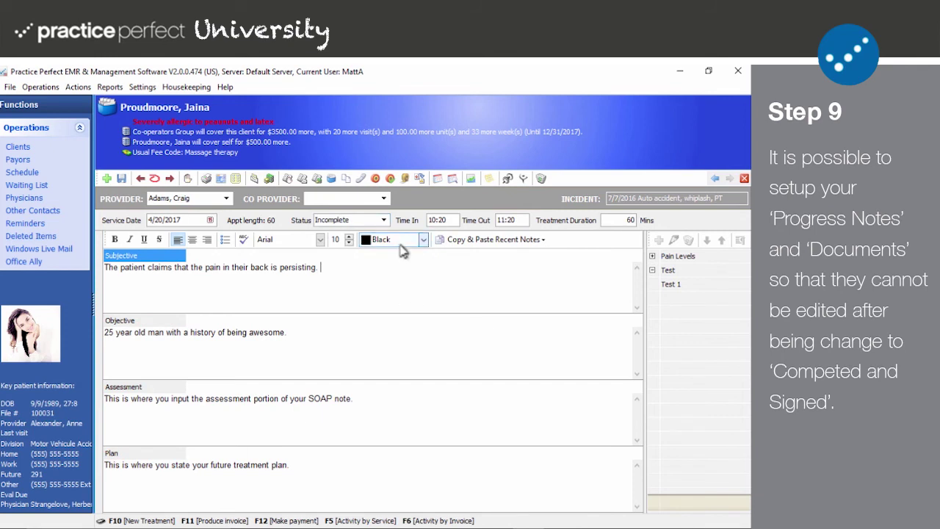
pyautogui.click(385, 222)
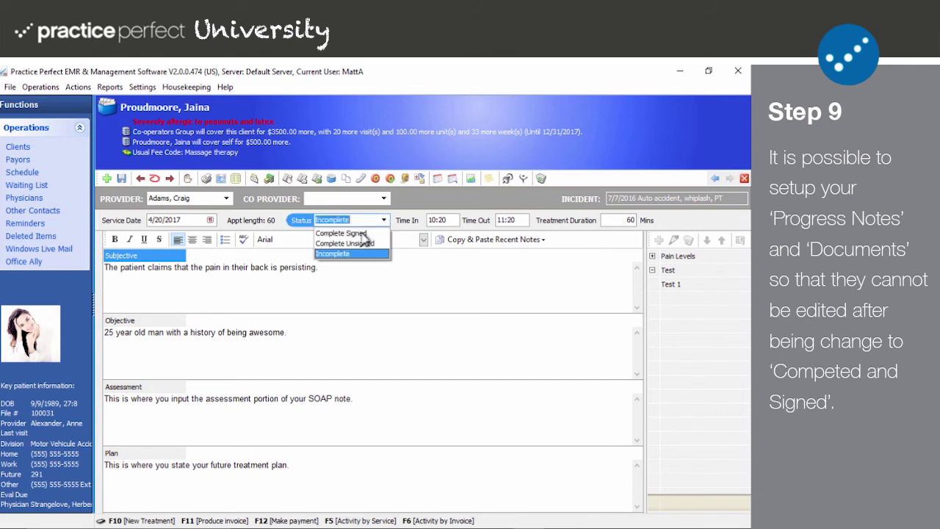
pyautogui.click(364, 232)
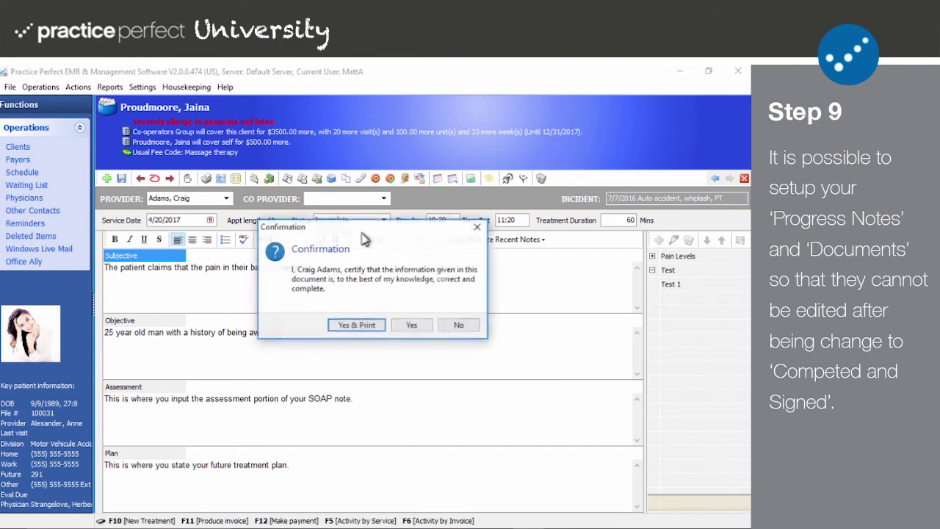
pyautogui.click(411, 325)
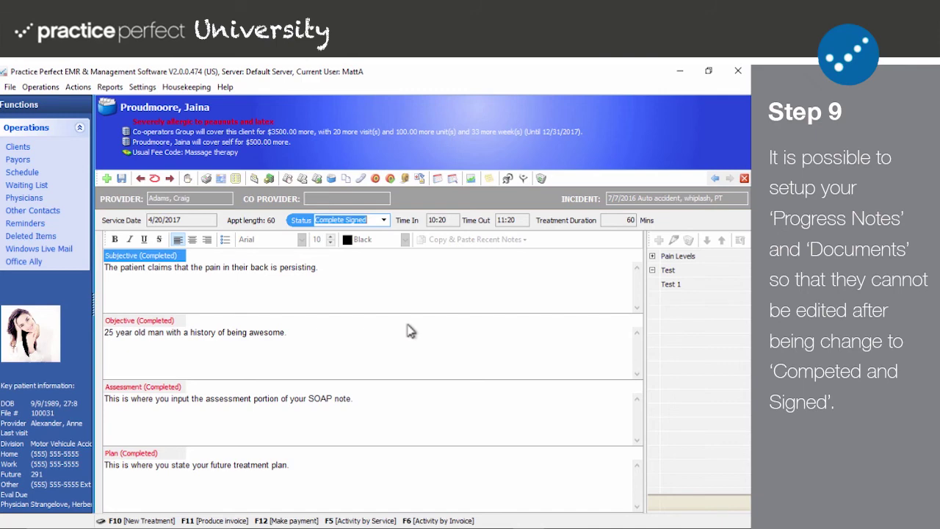
# Step: Enable 'Can not change status of completed and signed progress notes' in the progress note customization settings
pyautogui.click(153, 89)
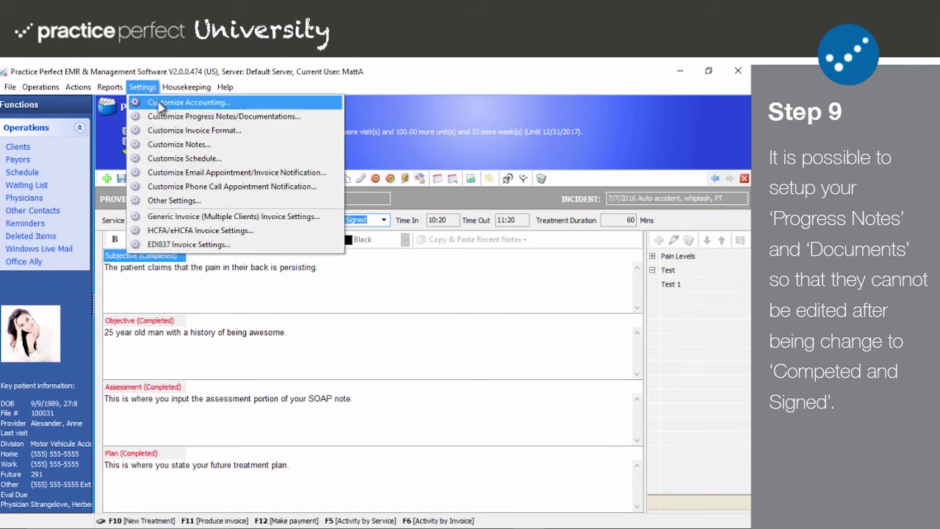
pyautogui.click(164, 119)
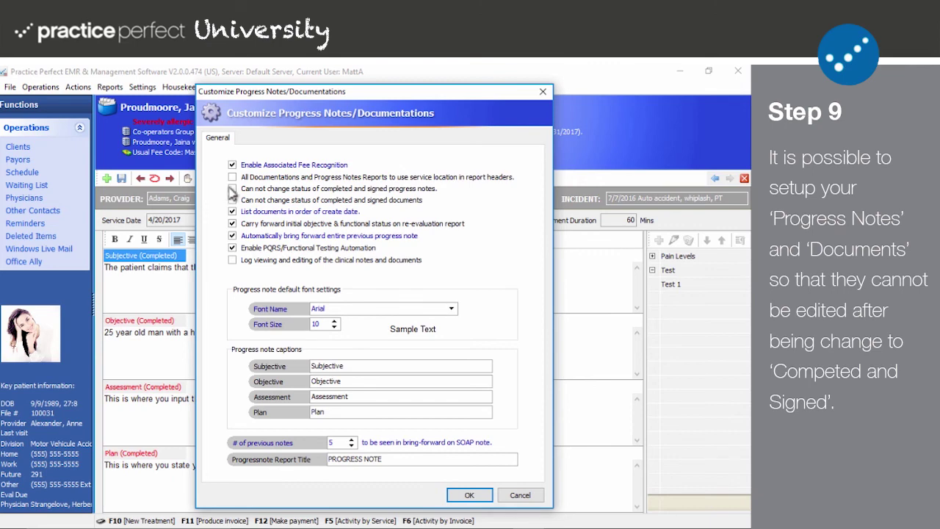
pyautogui.click(232, 189)
pyautogui.click(467, 495)
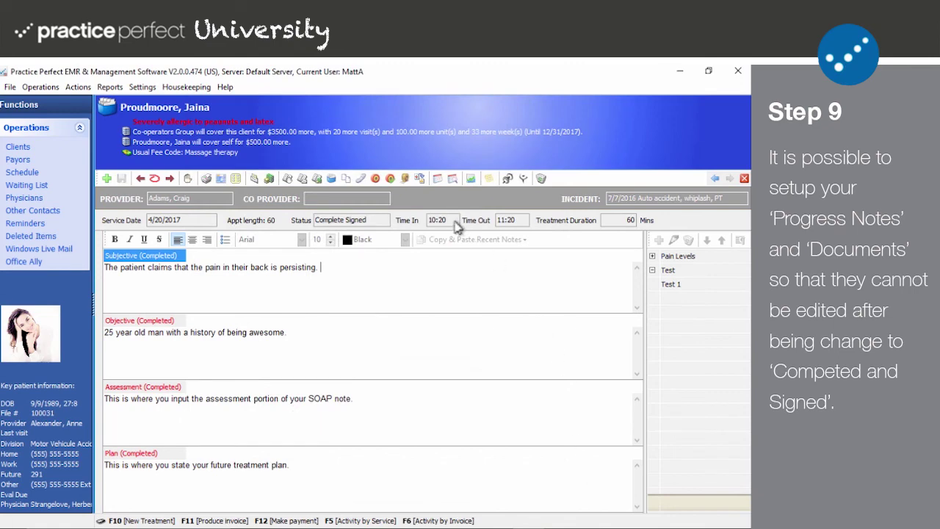
# Step: Reopen the signed 4/20/2017 note from the progress note list and start an annotation for it
pyautogui.click(332, 180)
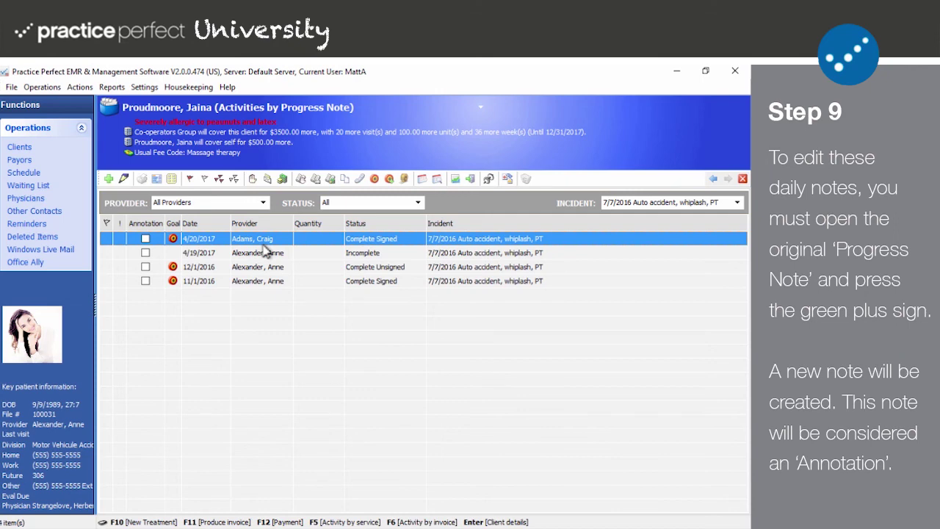
pyautogui.doubleClick(263, 244)
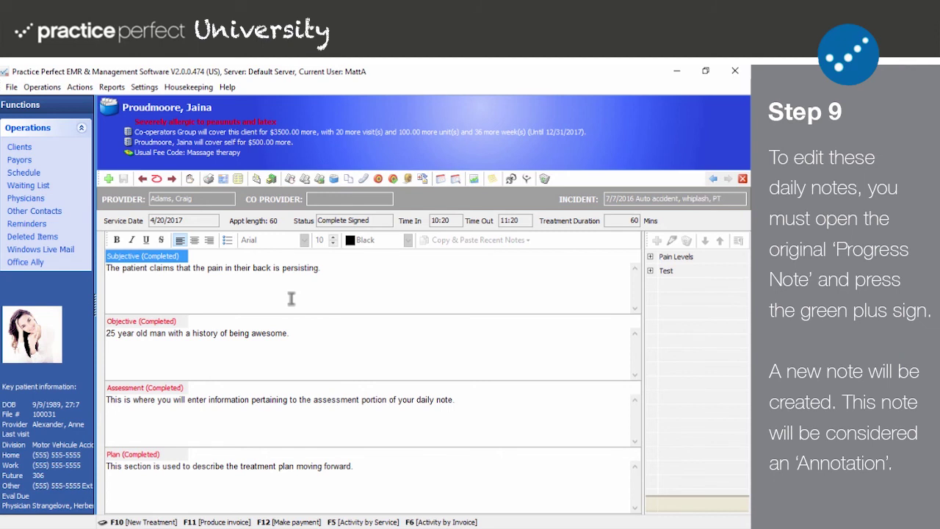
pyautogui.click(109, 180)
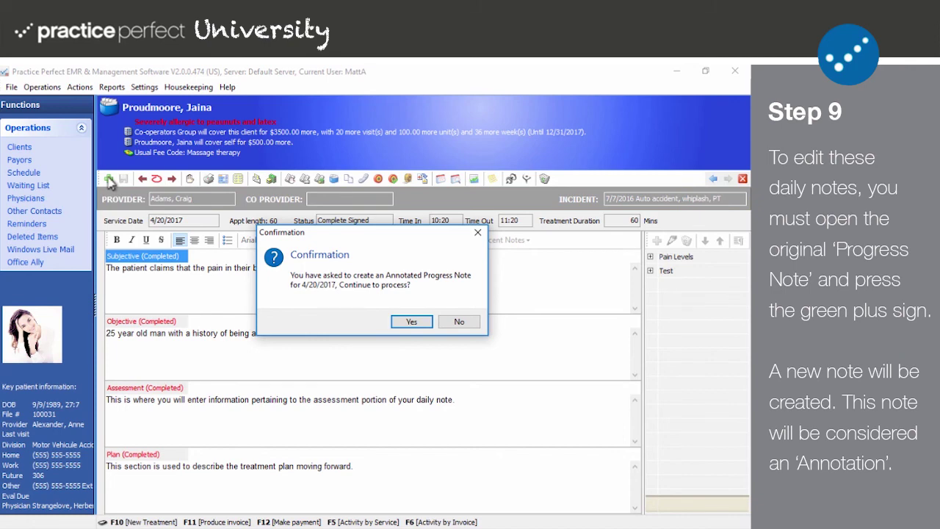
# Step: Confirm the 4/20/2017 annotation, enter new Subjective, Objective, Assessment and Plan text, and save it
pyautogui.click(410, 322)
pyautogui.write('This is the subjective portion of my annotated daily note')
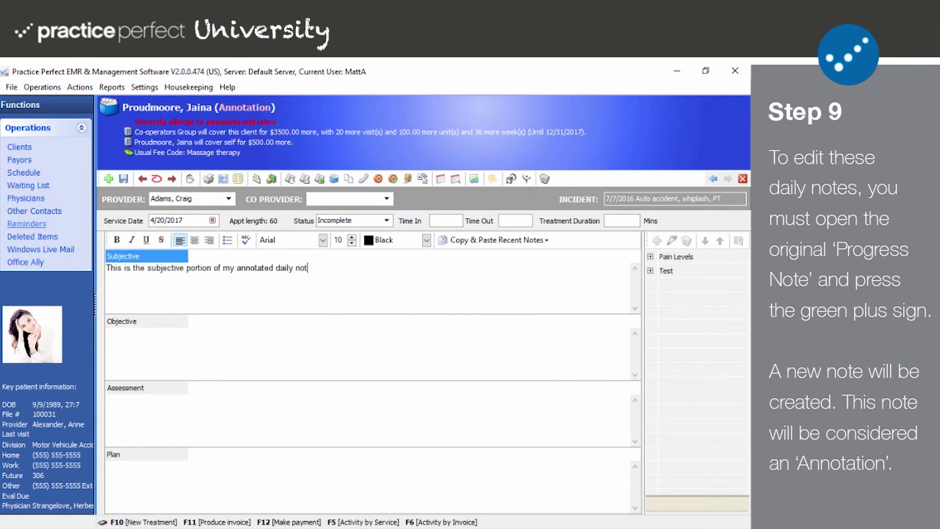
pyautogui.press('Tab')
pyautogui.write('This is where all of the objective finding go.')
pyautogui.press('Tab')
pyautogui.write('Here is where I put the amendments to my daily note.')
pyautogui.press('Tab')
pyautogui.write('This is where you can make changes to the plan in your annotation.')
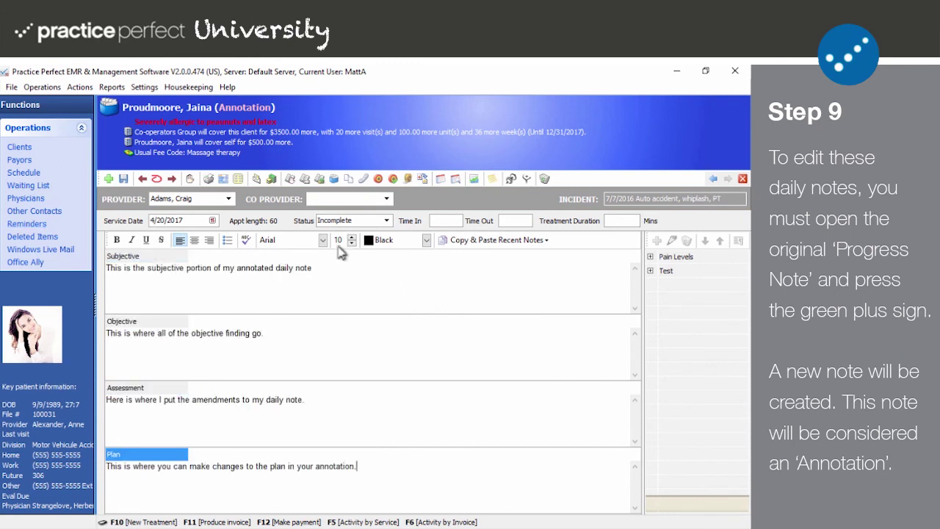
pyautogui.click(123, 179)
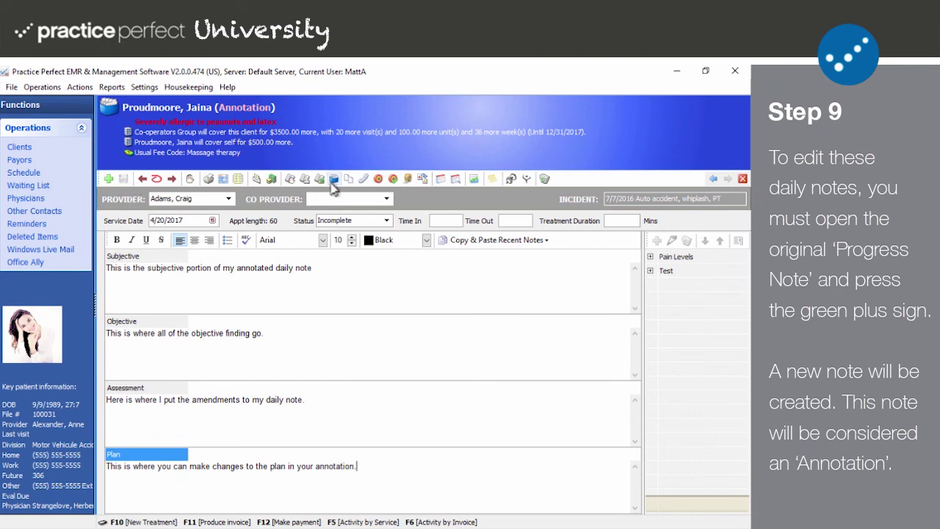
pyautogui.click(334, 179)
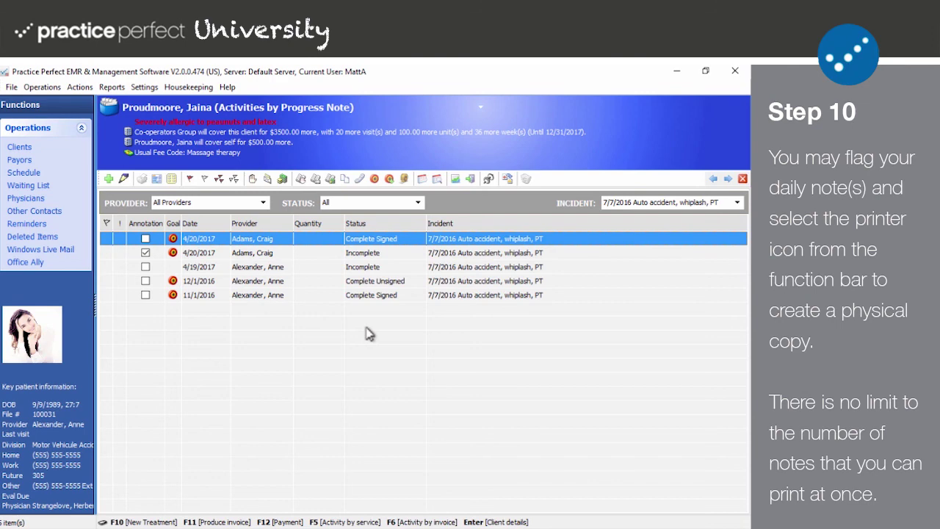
# Step: Open and close the 12/1/2016 note, then flag the 12/1/2016, 4/19/2017 and Incomplete 4/20/2017 notes
pyautogui.doubleClick(279, 281)
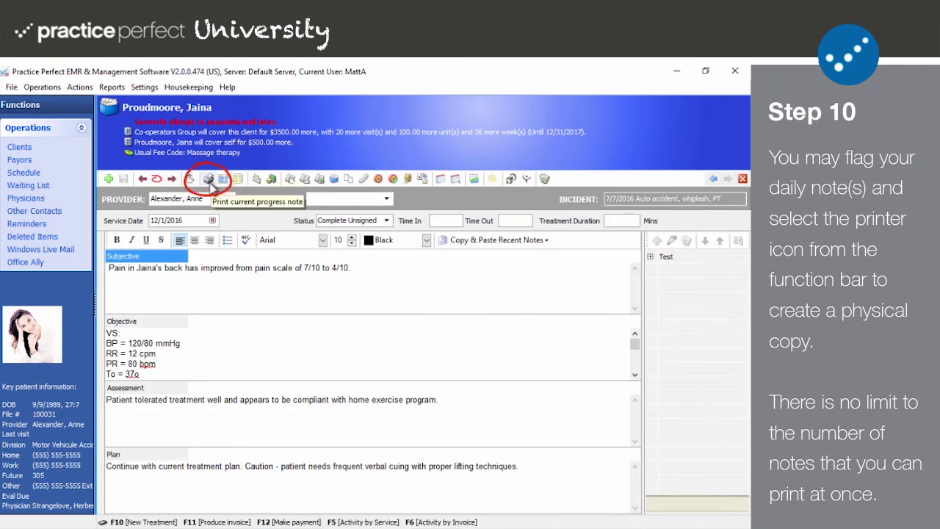
pyautogui.click(714, 178)
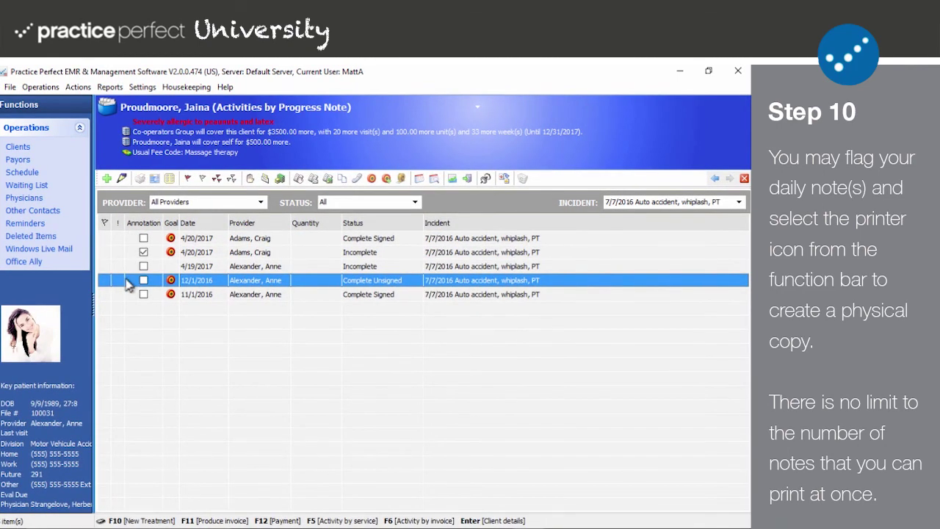
pyautogui.click(104, 280)
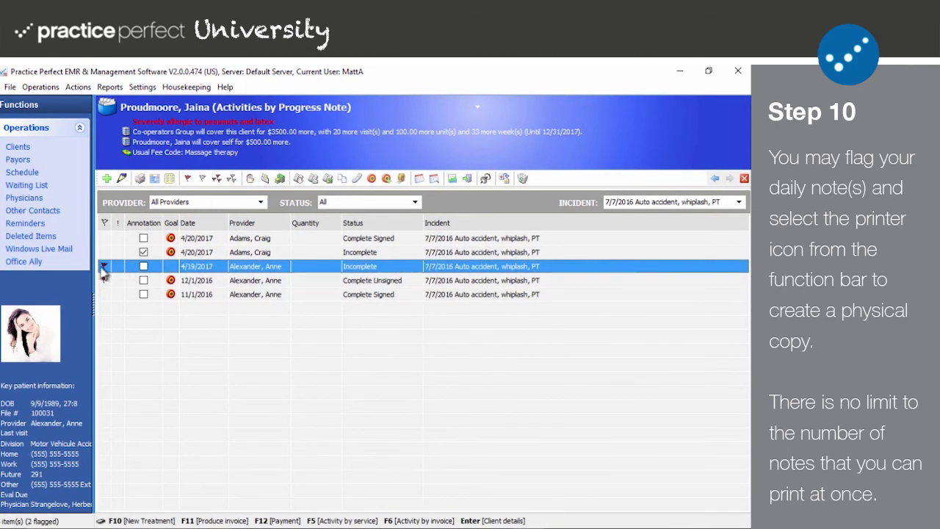
pyautogui.click(104, 266)
pyautogui.click(104, 252)
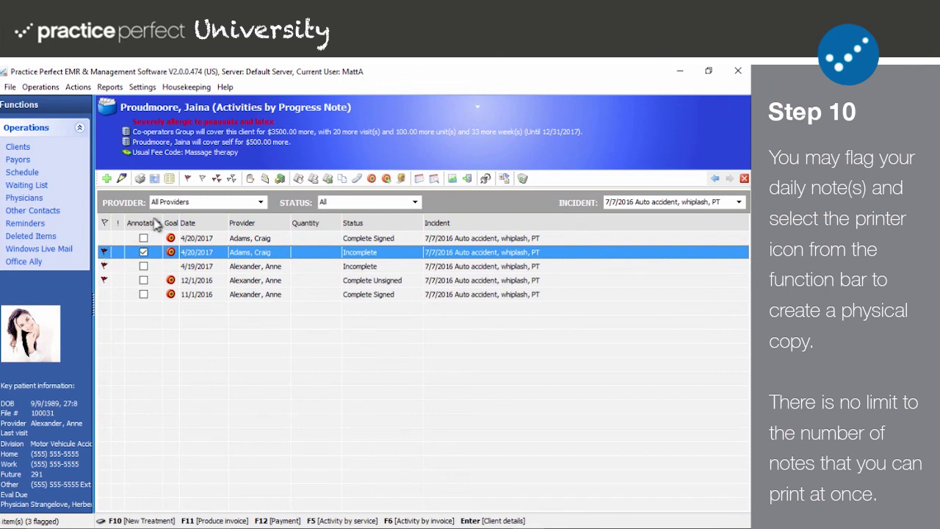
# Step: Preview the flagged notes as a five-page report, keeping 'Include all services' selected
pyautogui.click(140, 179)
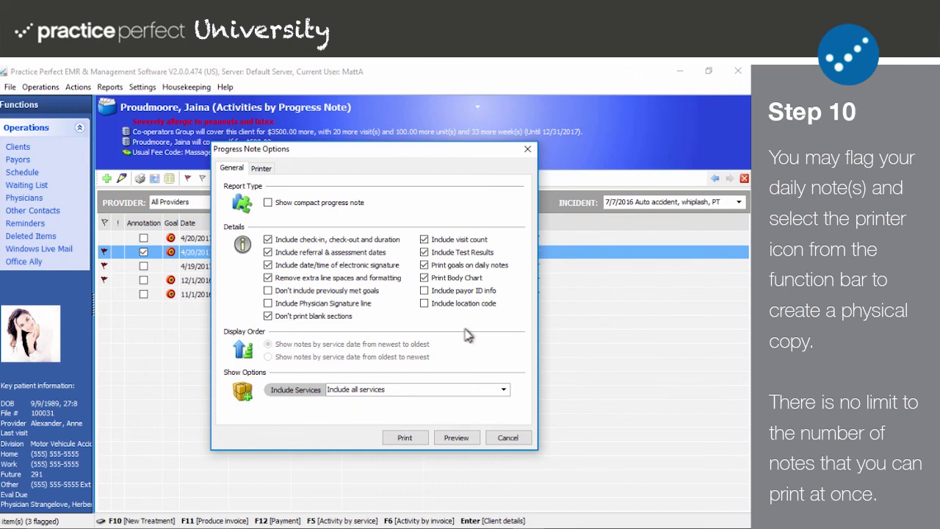
pyautogui.click(504, 390)
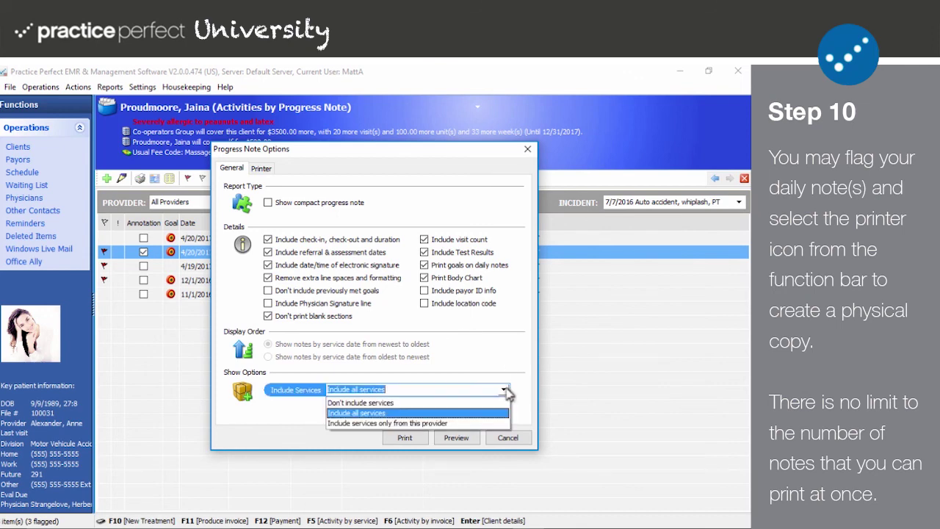
pyautogui.click(506, 390)
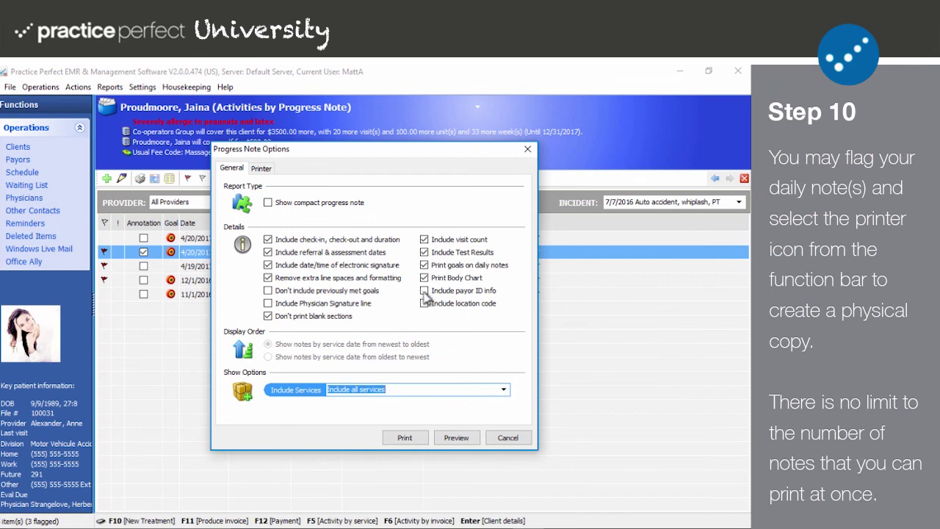
pyautogui.click(449, 438)
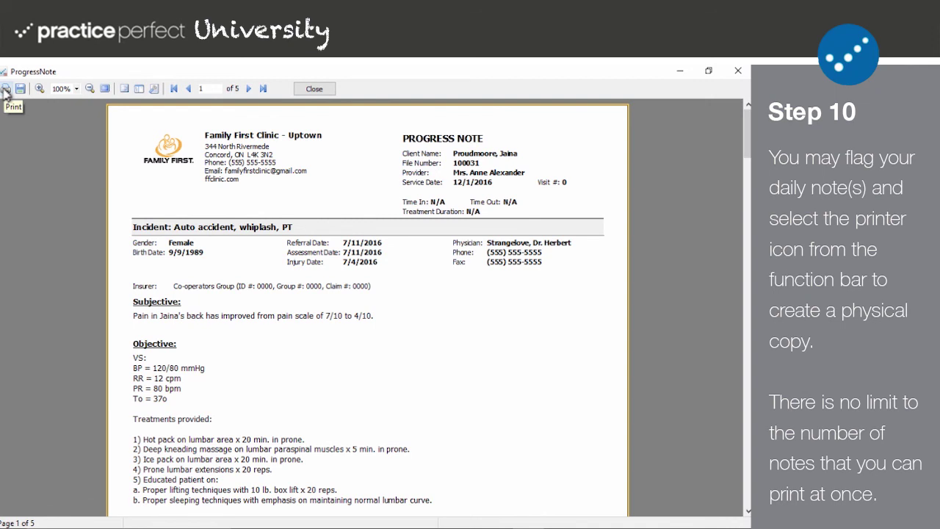
pyautogui.click(5, 90)
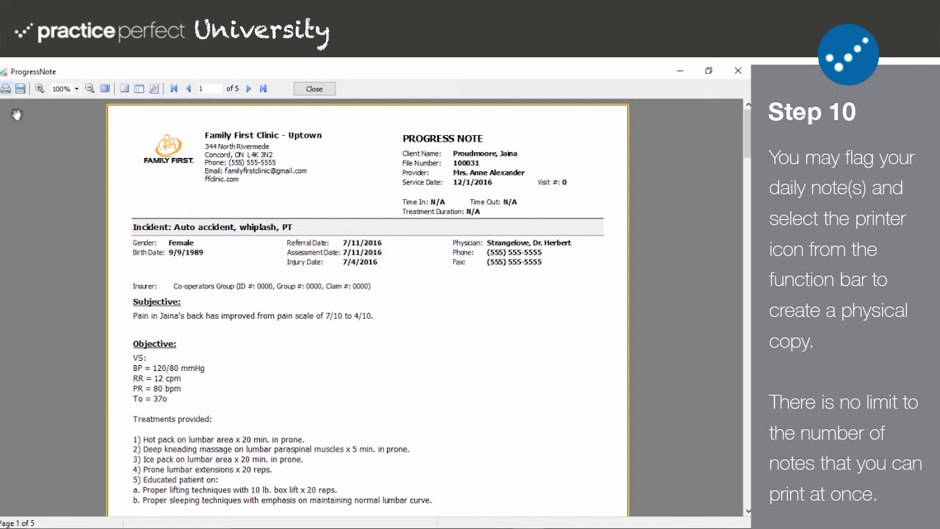